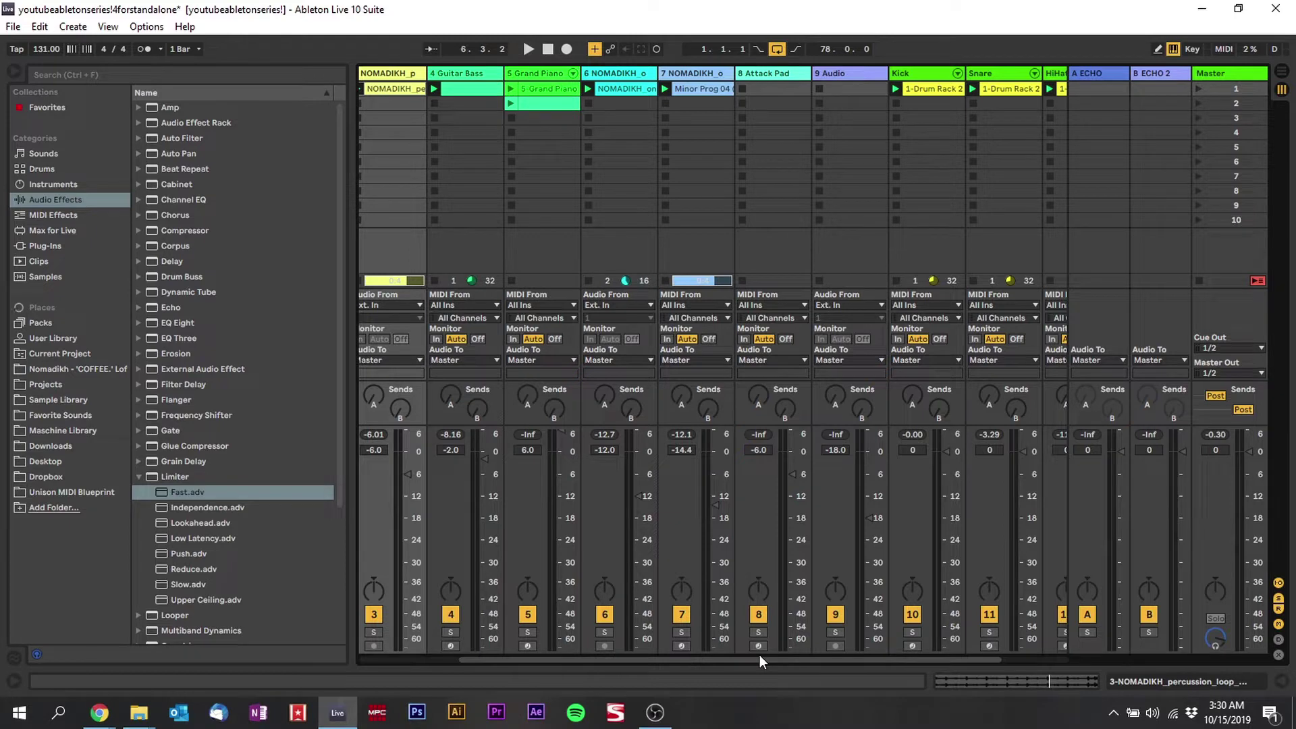
Set the Arrangement insert position at bar 29, then return to Session View.
left_click(1281, 71)
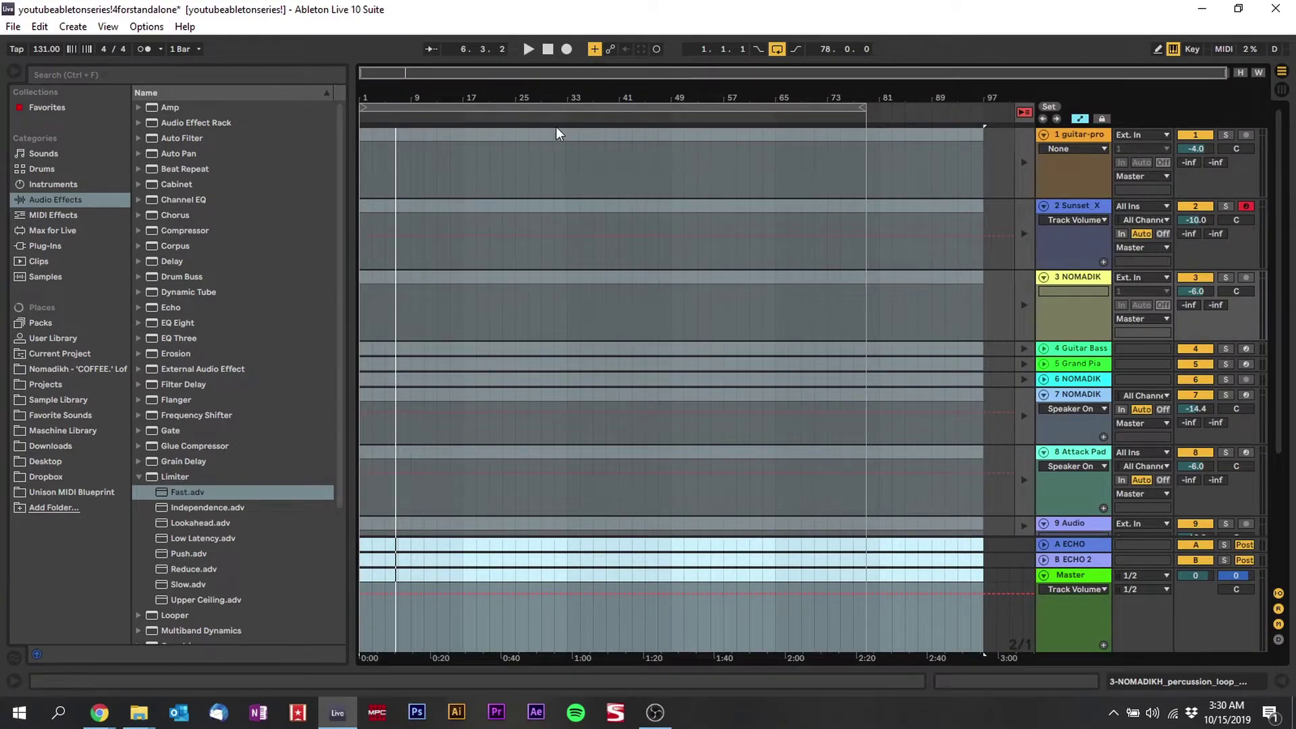
left_click(542, 165)
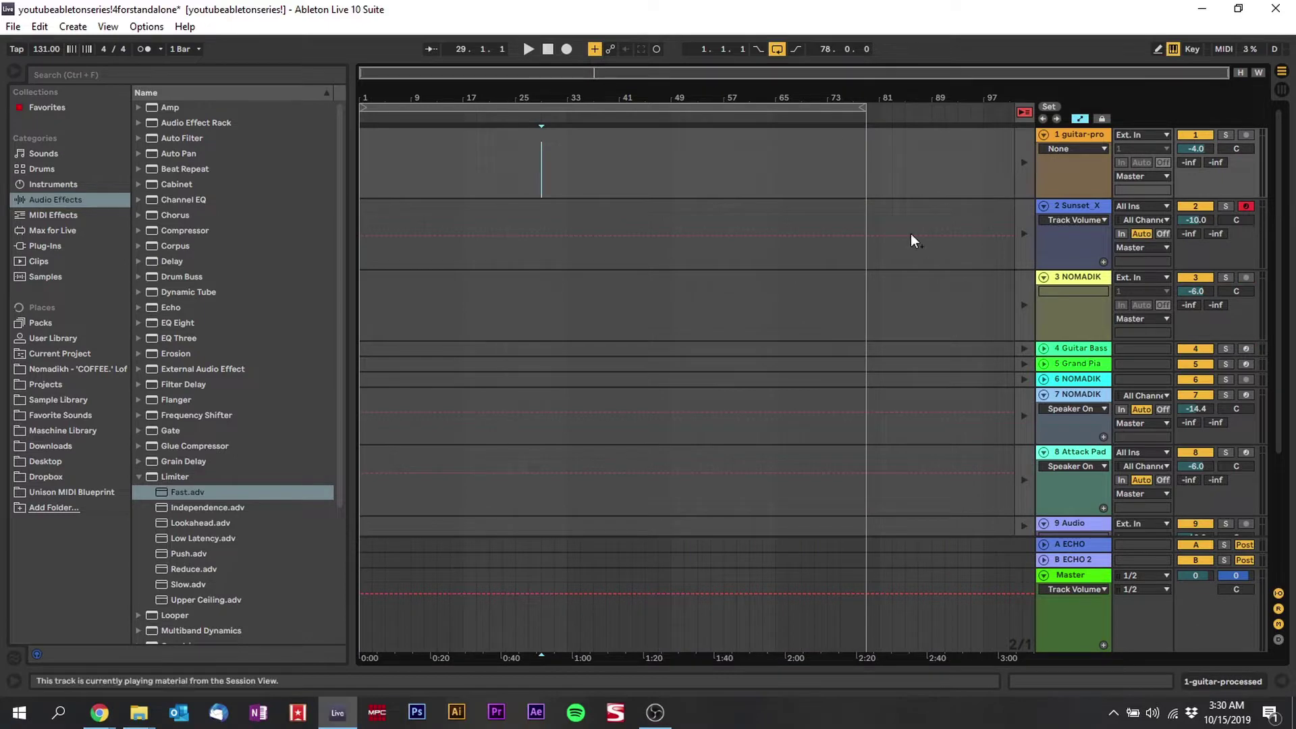
left_click(1282, 90)
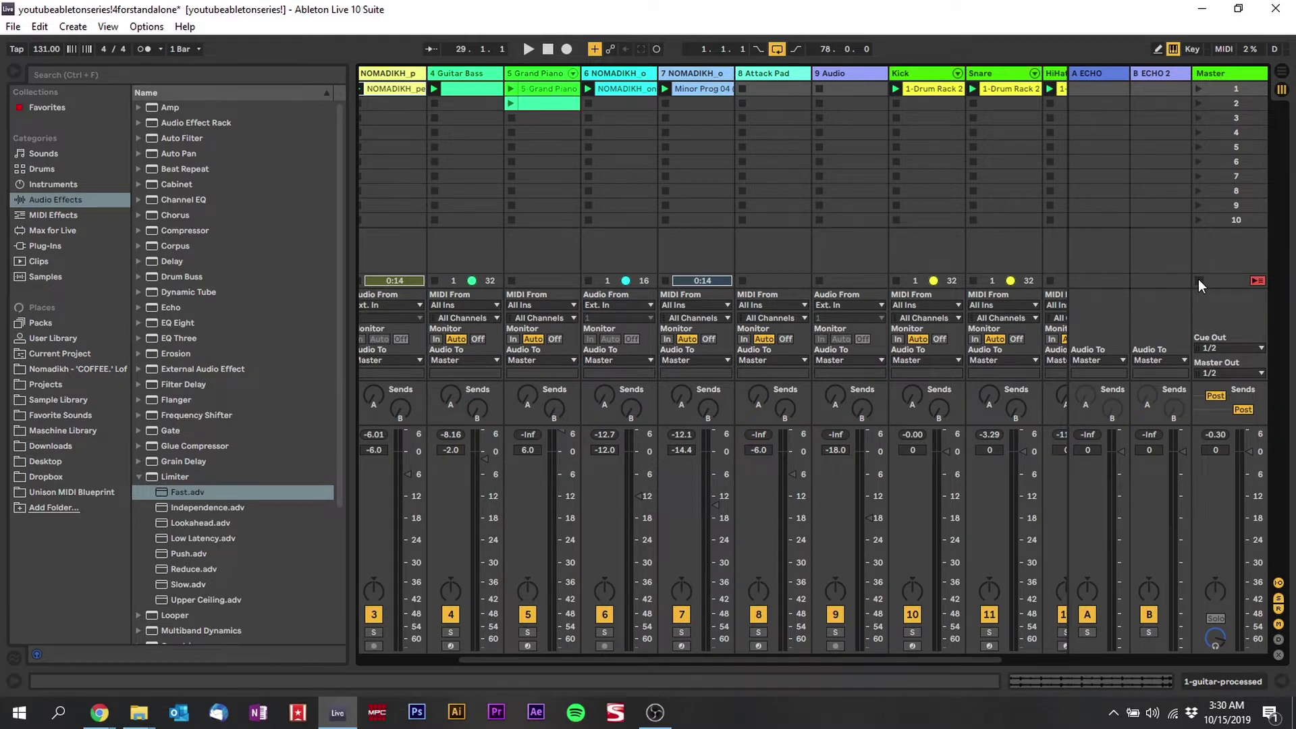
Stop the Snare, Kick, Minor Prog 04 and track 6 clips, then stop all remaining clips.
left_click(974, 281)
left_click(896, 281)
left_click(663, 282)
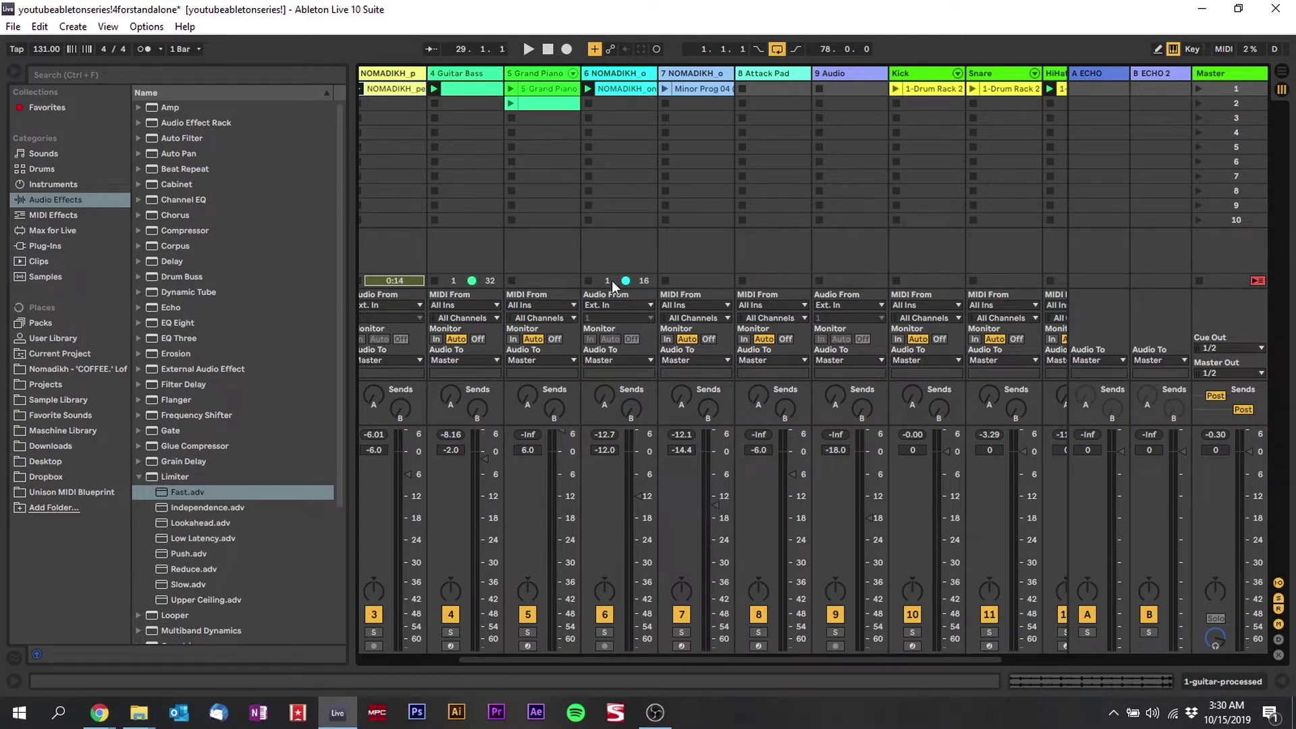
left_click(590, 282)
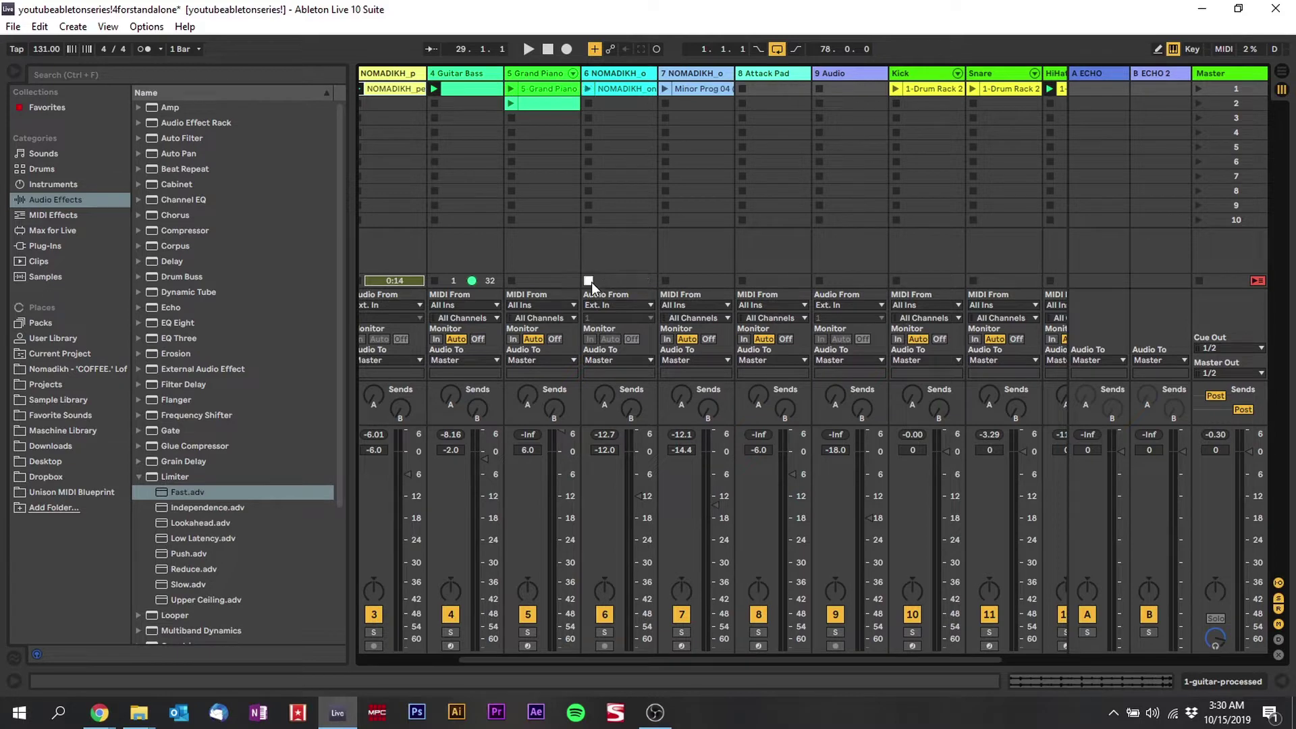
left_click(1199, 282)
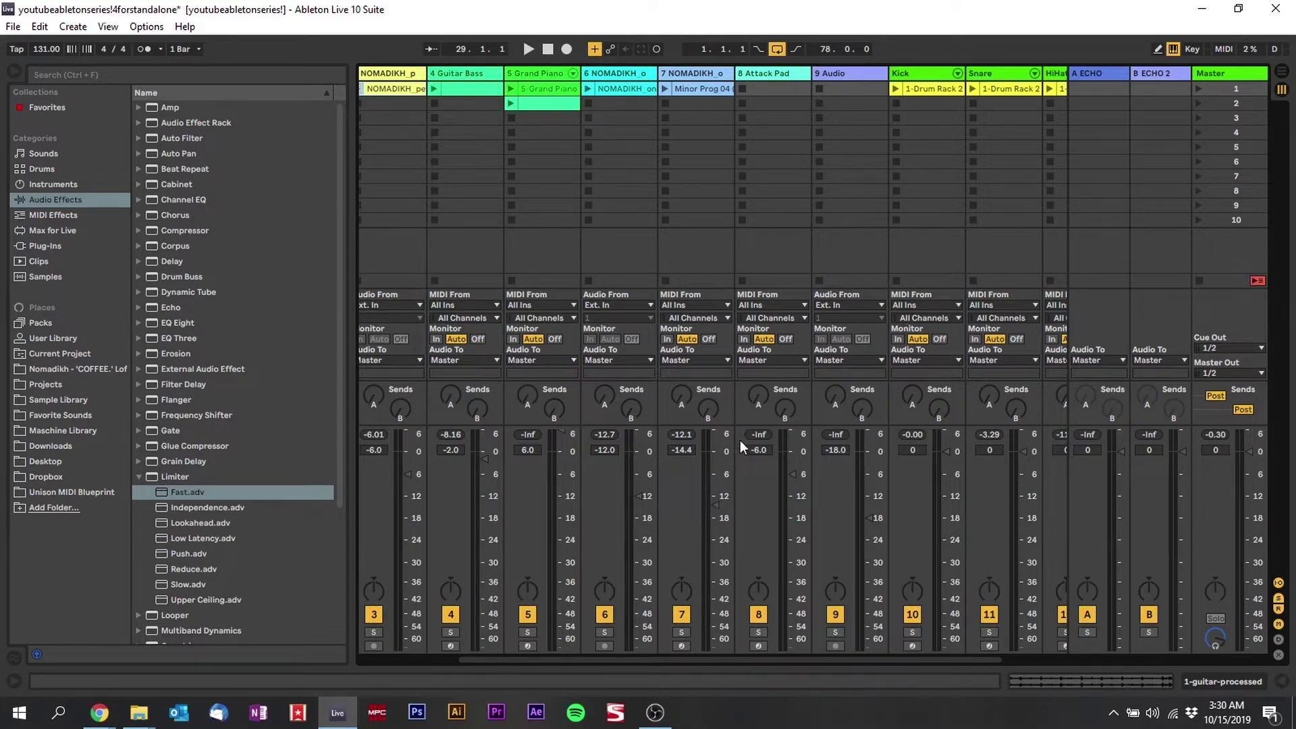
Launch the Sunset guitar, percussion loop, Guitar Bass, track 6 one-shot and Minor Prog 04 clips.
left_click_drag(742, 658, 546, 641)
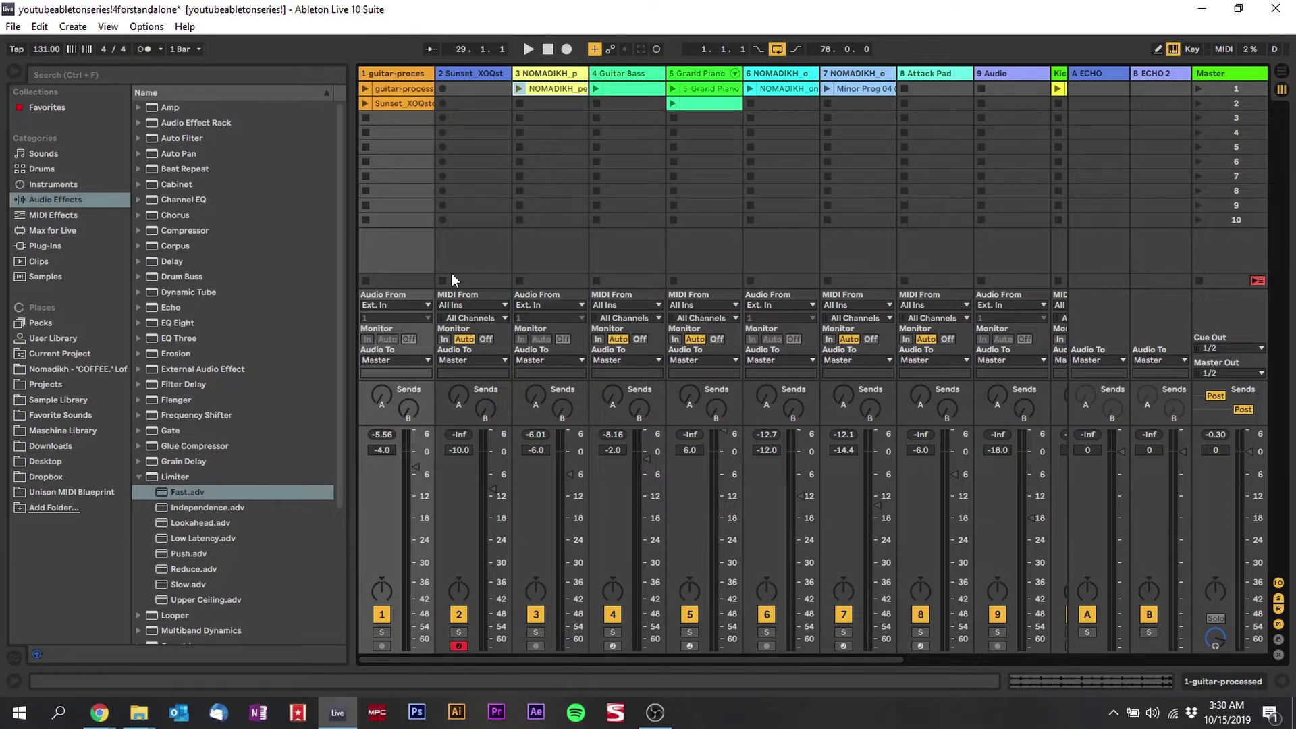
left_click(365, 103)
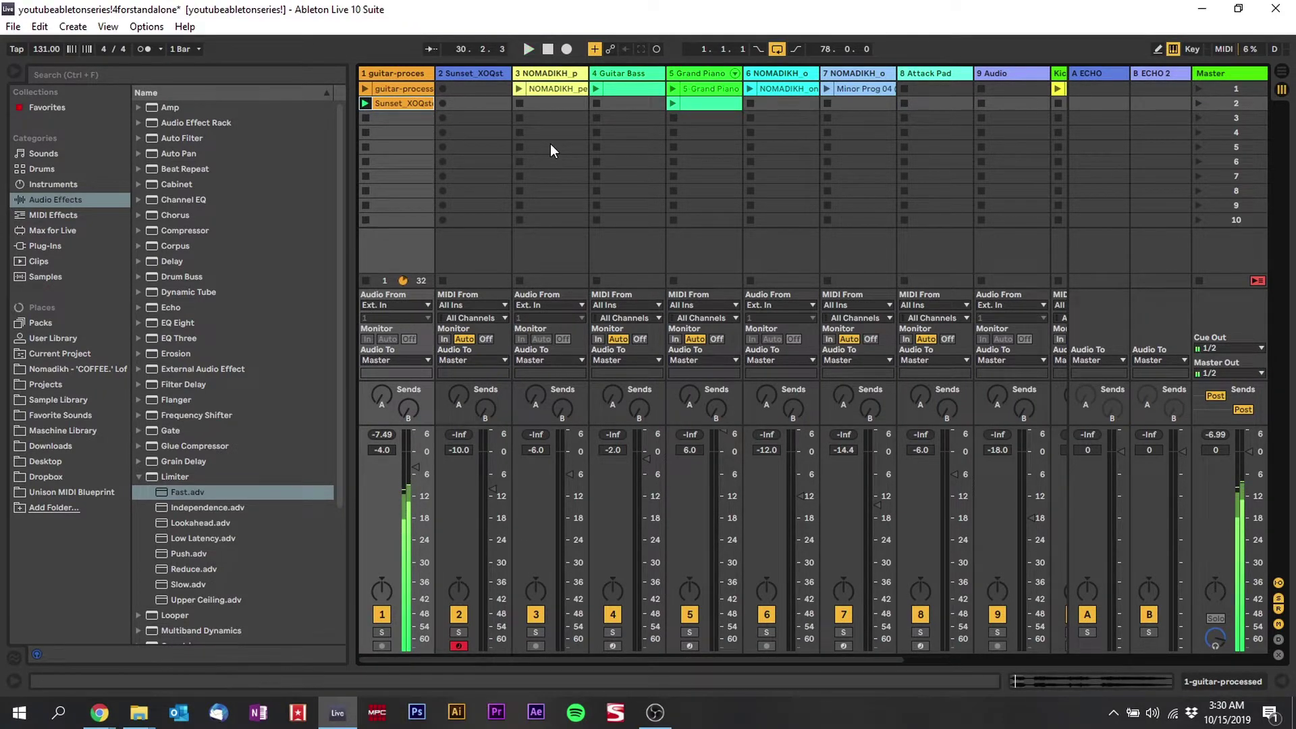
left_click(518, 90)
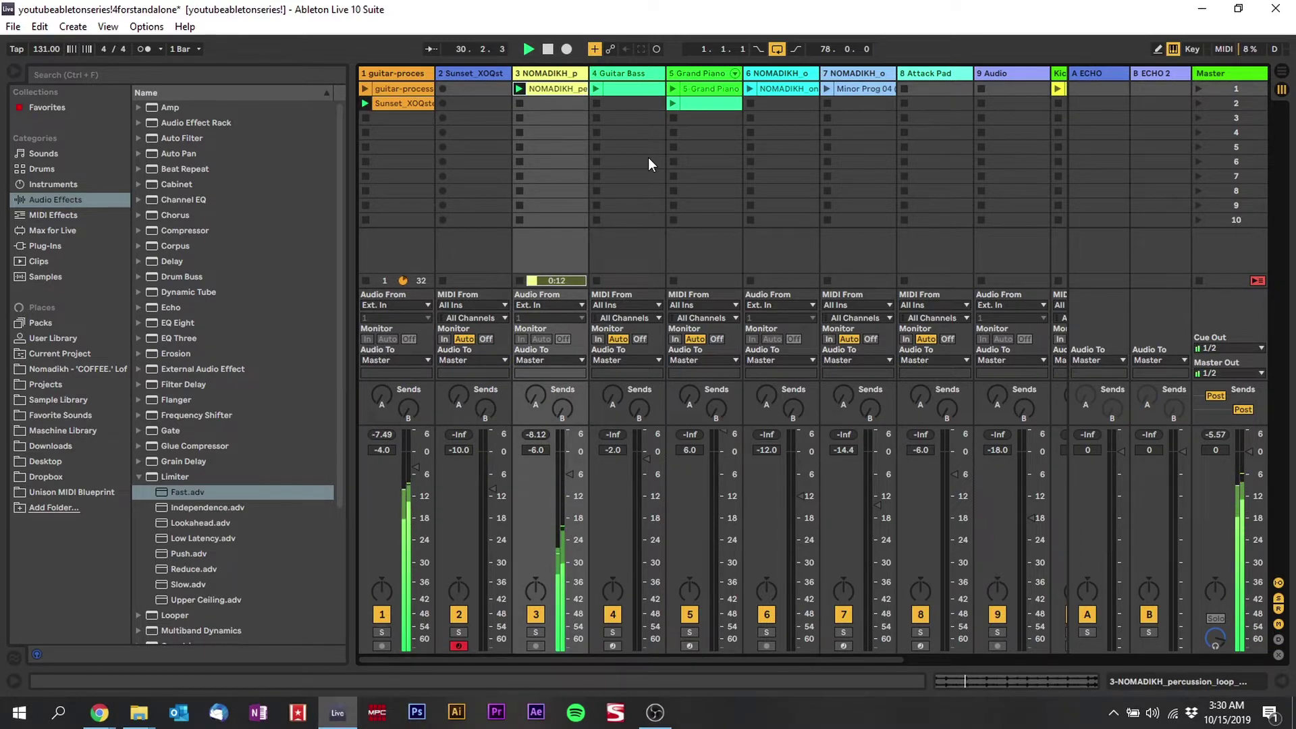
left_click(596, 89)
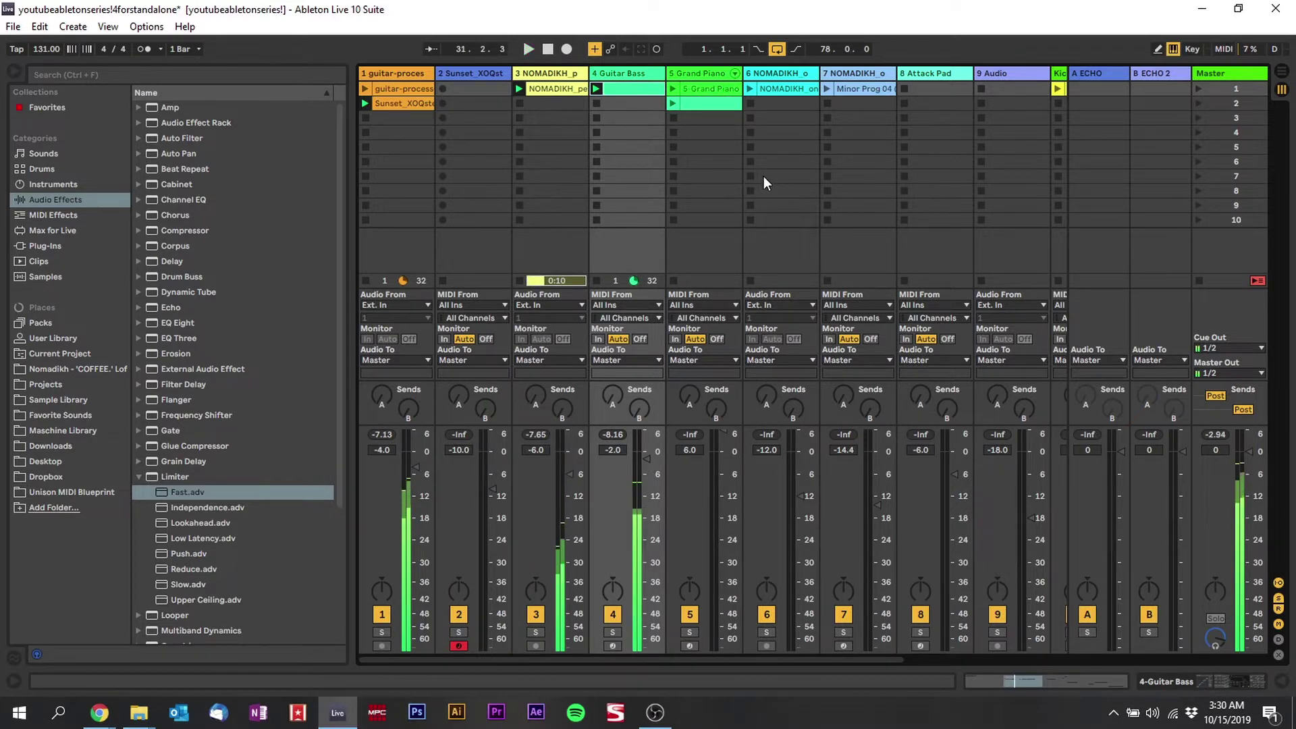
left_click(749, 88)
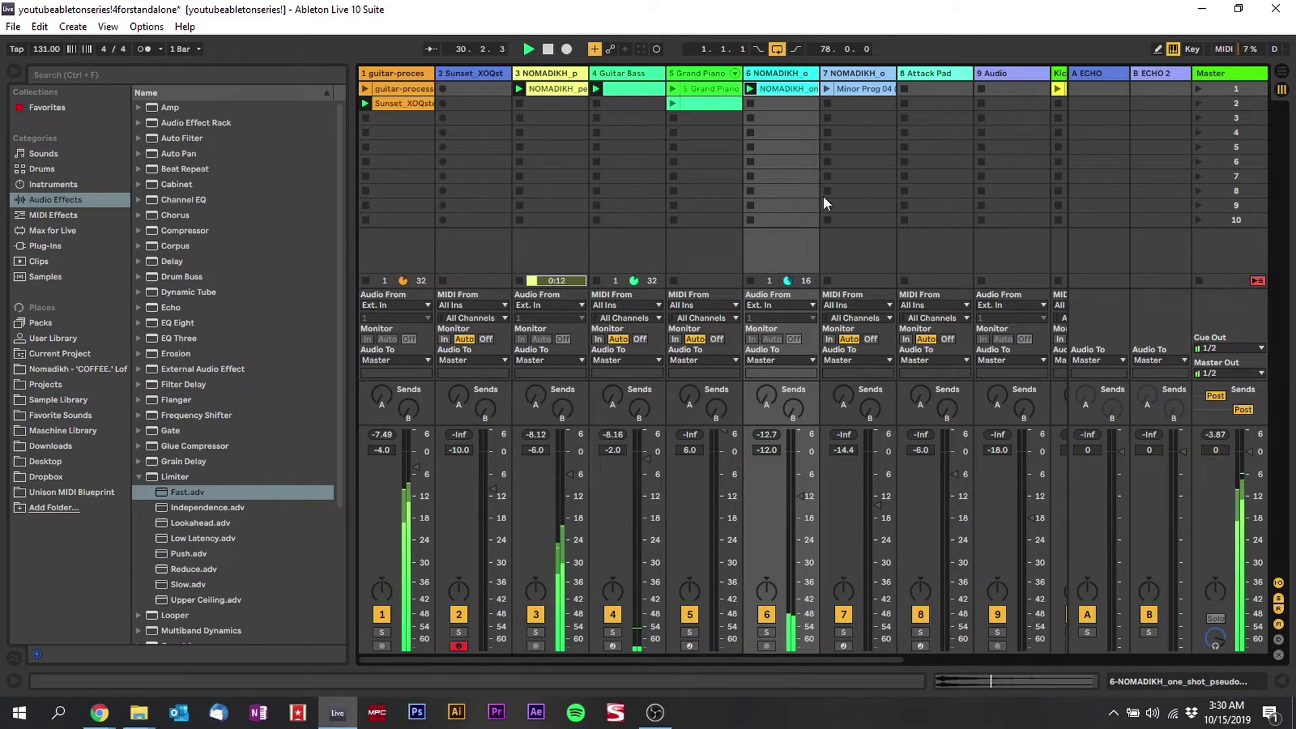
left_click(827, 88)
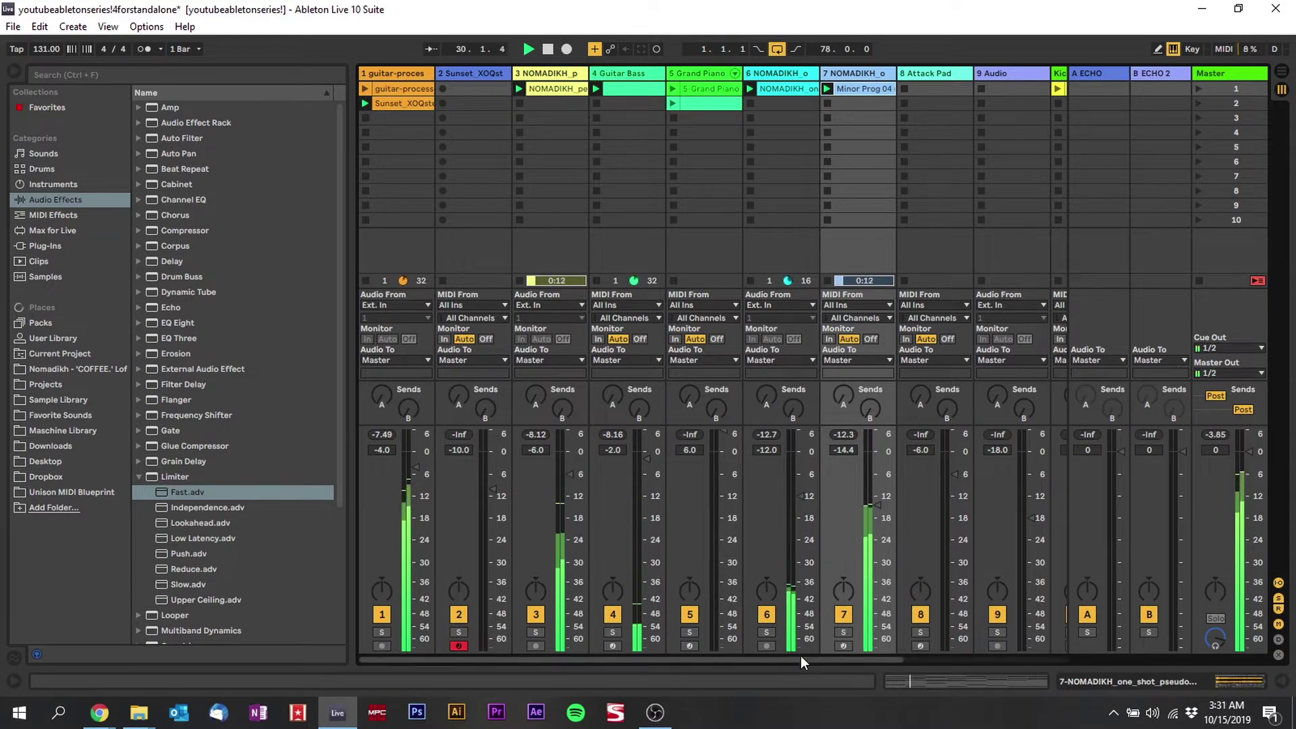
Launch the Kick, Snare and HiHat drum clips.
left_click_drag(801, 656, 1010, 610)
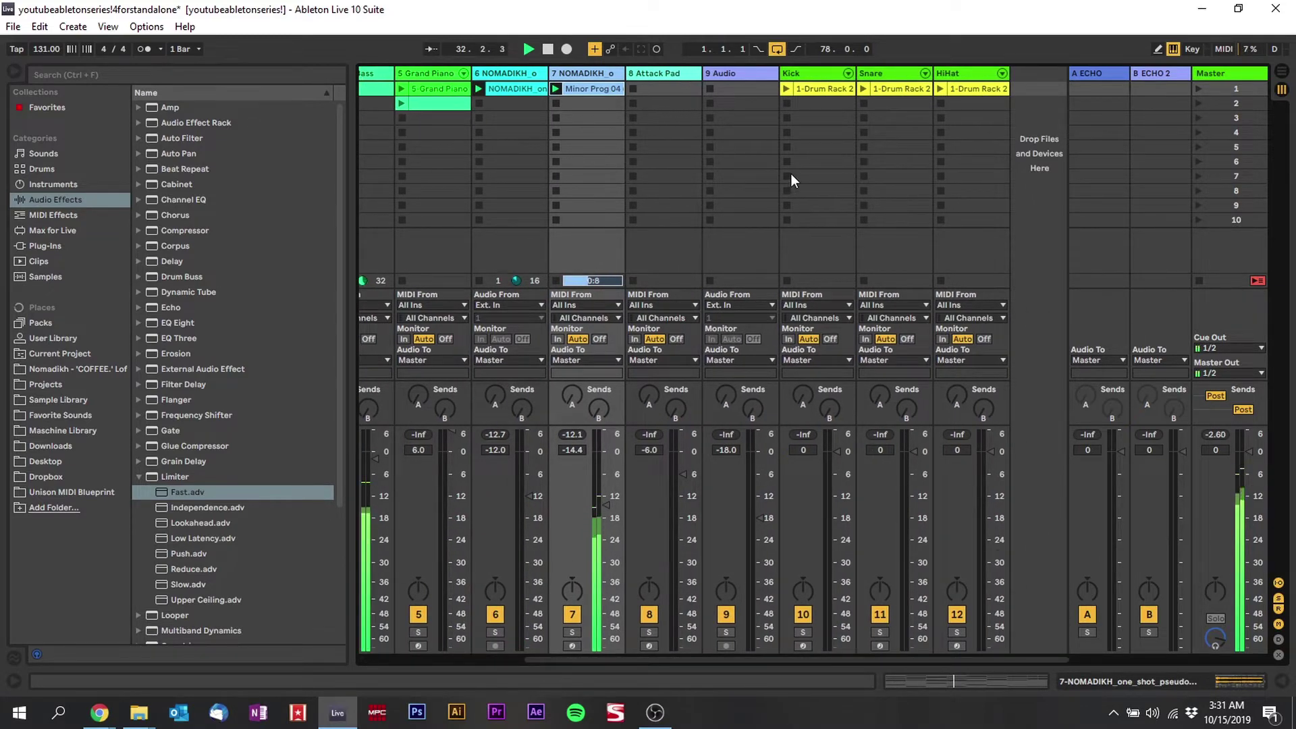
left_click(785, 88)
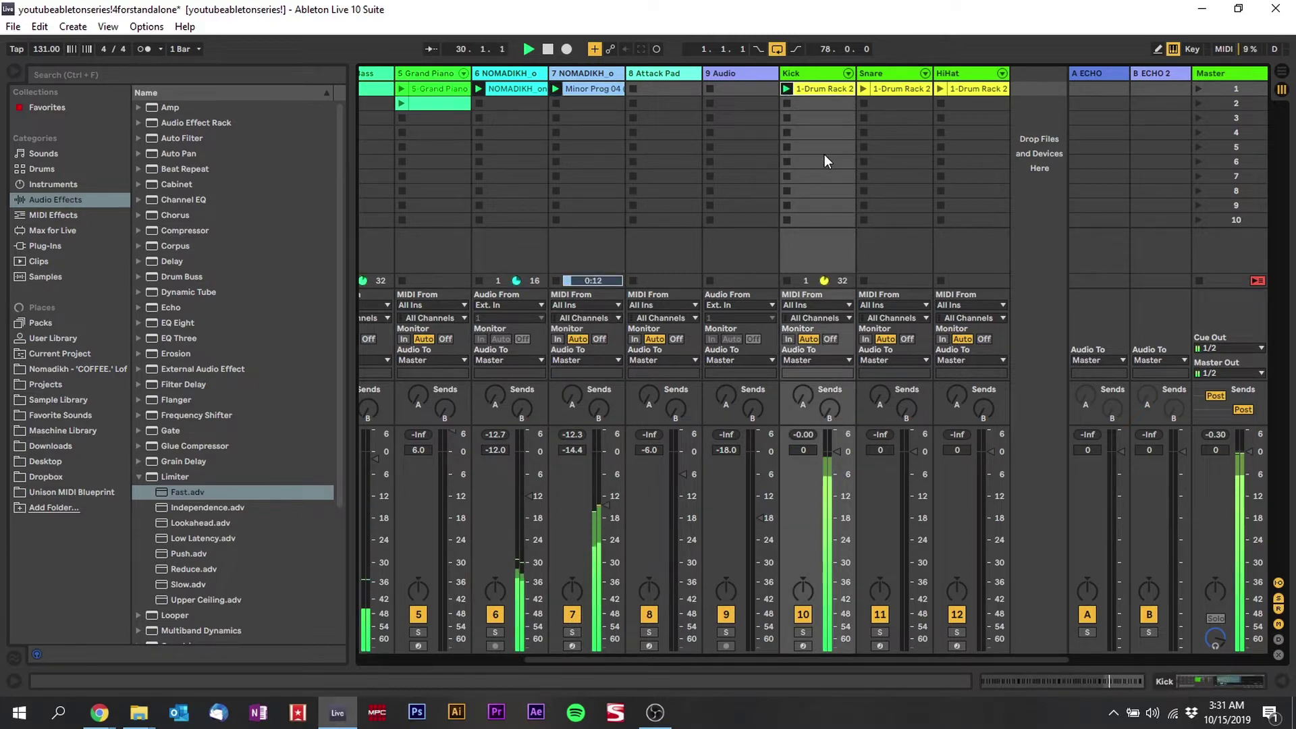
left_click(863, 89)
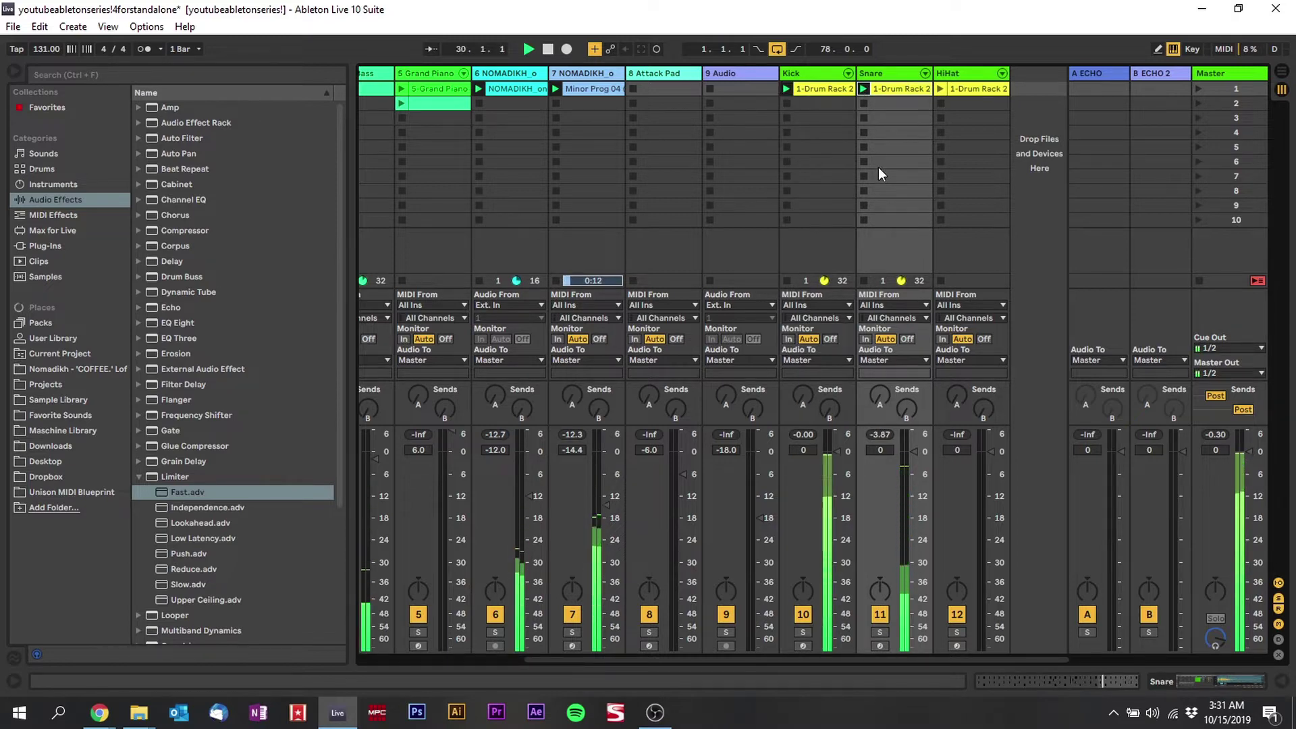
left_click(939, 91)
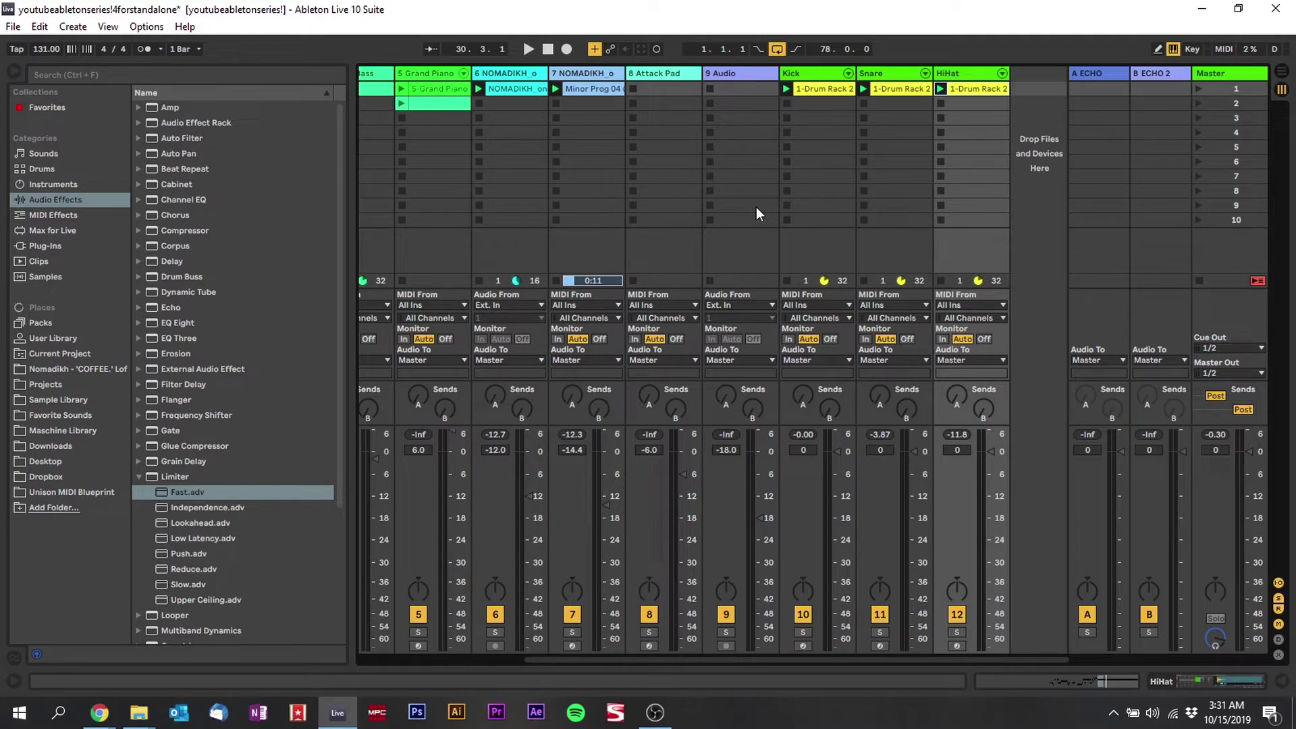
Drag the Sunset guitar clip into Arrangement View toward track 1, then go back to Session View.
left_click_drag(841, 655, 600, 634)
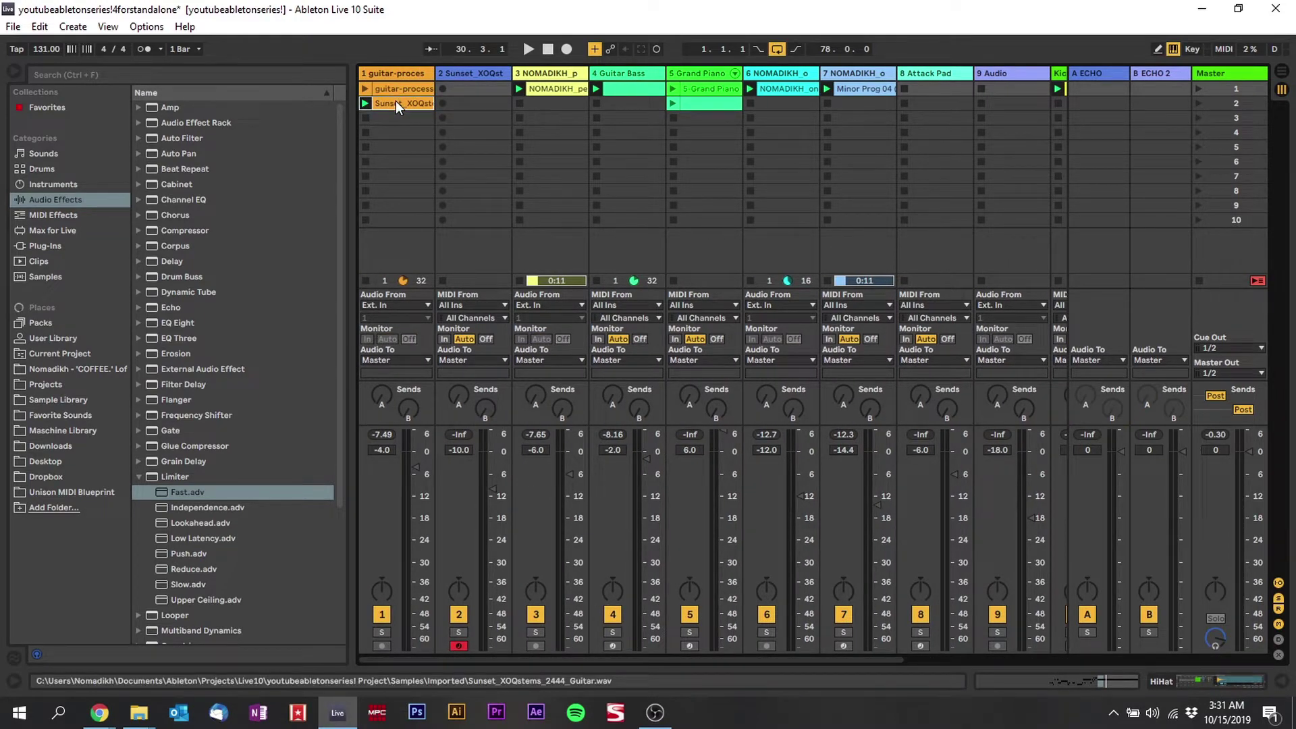
left_click_drag(396, 100, 1285, 73)
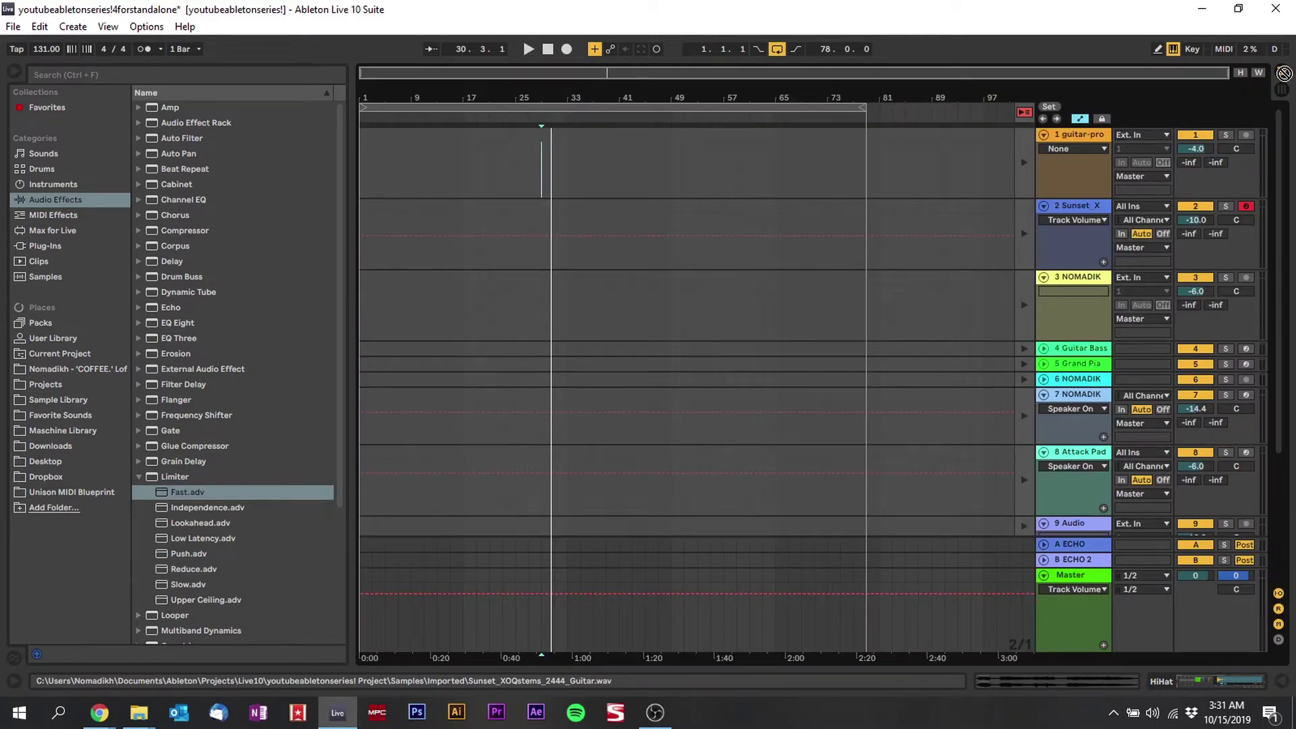
left_click_drag(1285, 73, 368, 158)
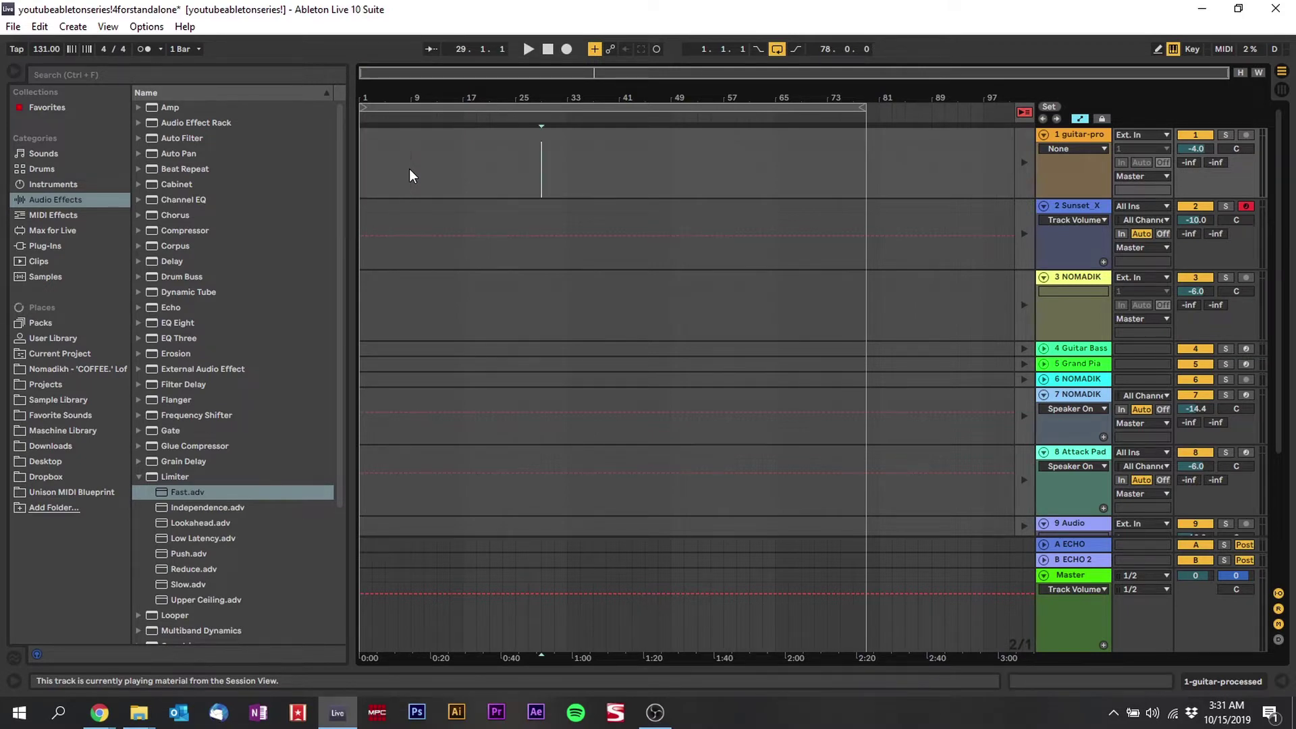
key("Tab")
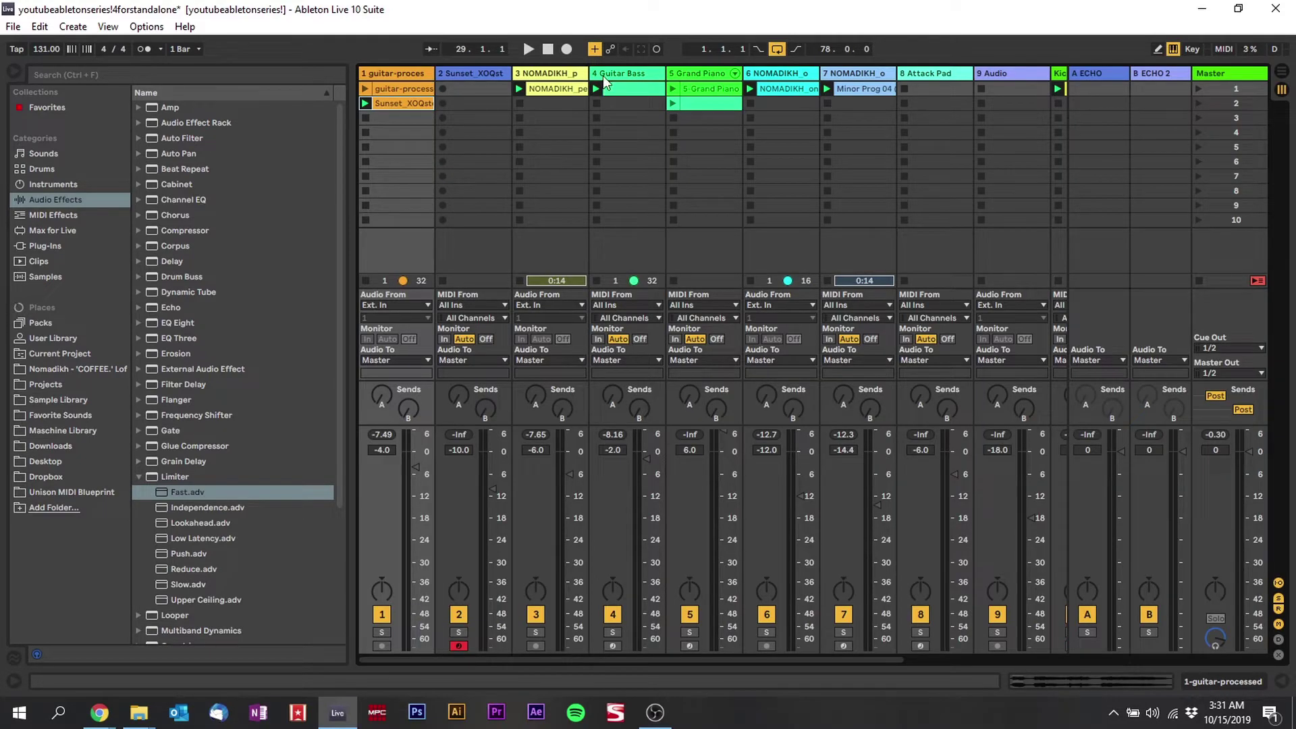
Record the playing session into the Arrangement, then stop and delete the bar 29–33 take.
key("space")
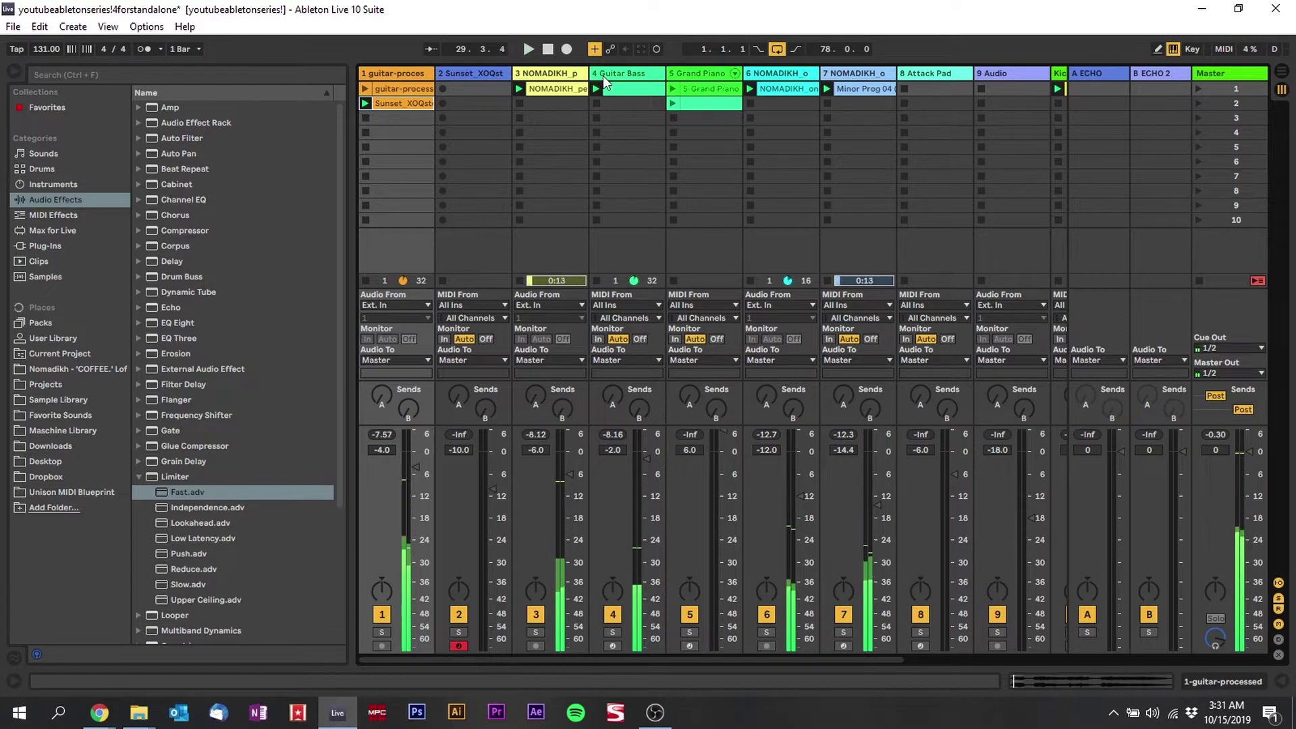
left_click(567, 50)
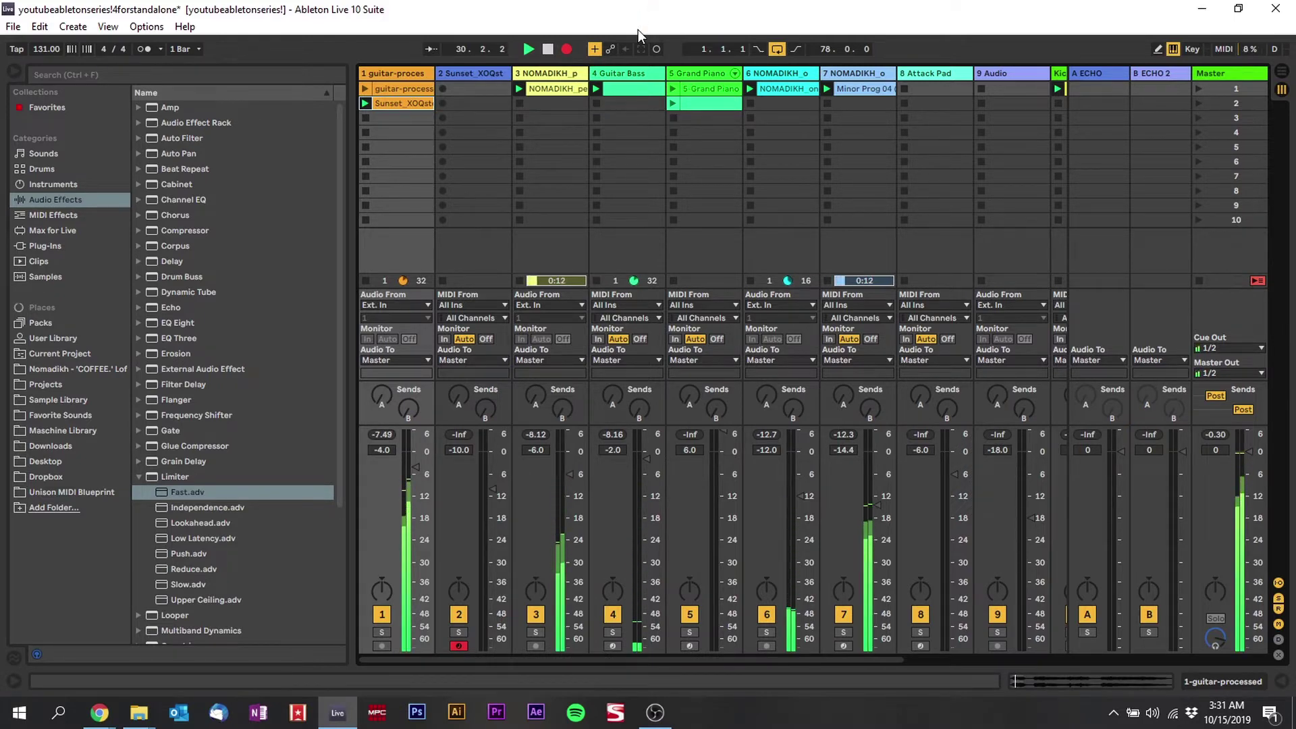
key("Tab")
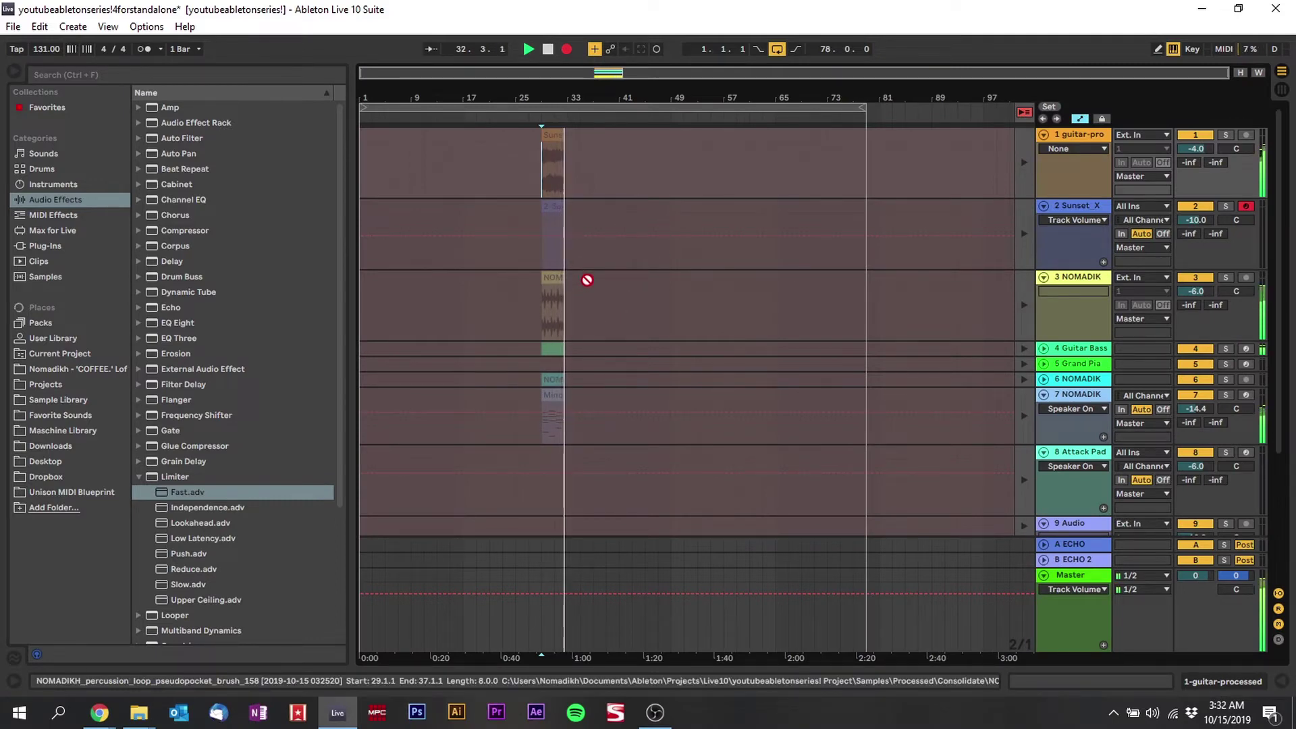
key("F9")
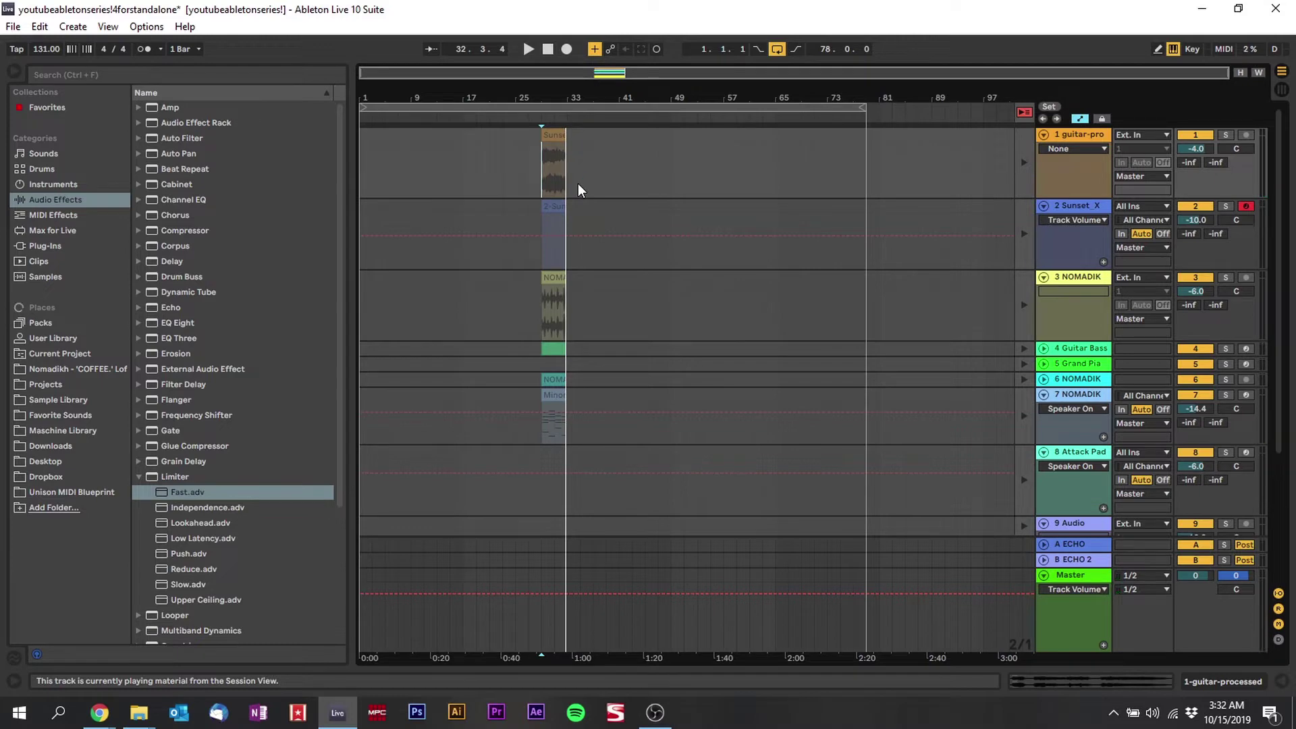
key("space")
key("ctrl+a")
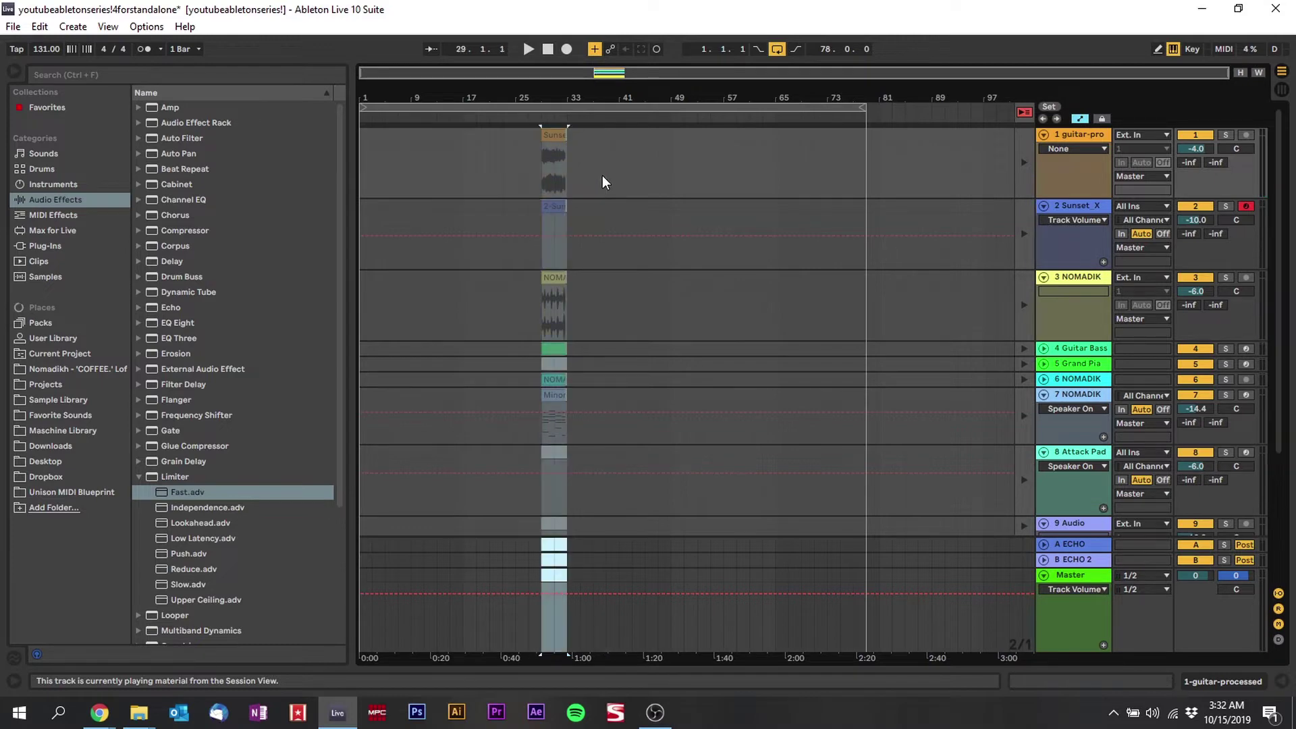
key("Delete")
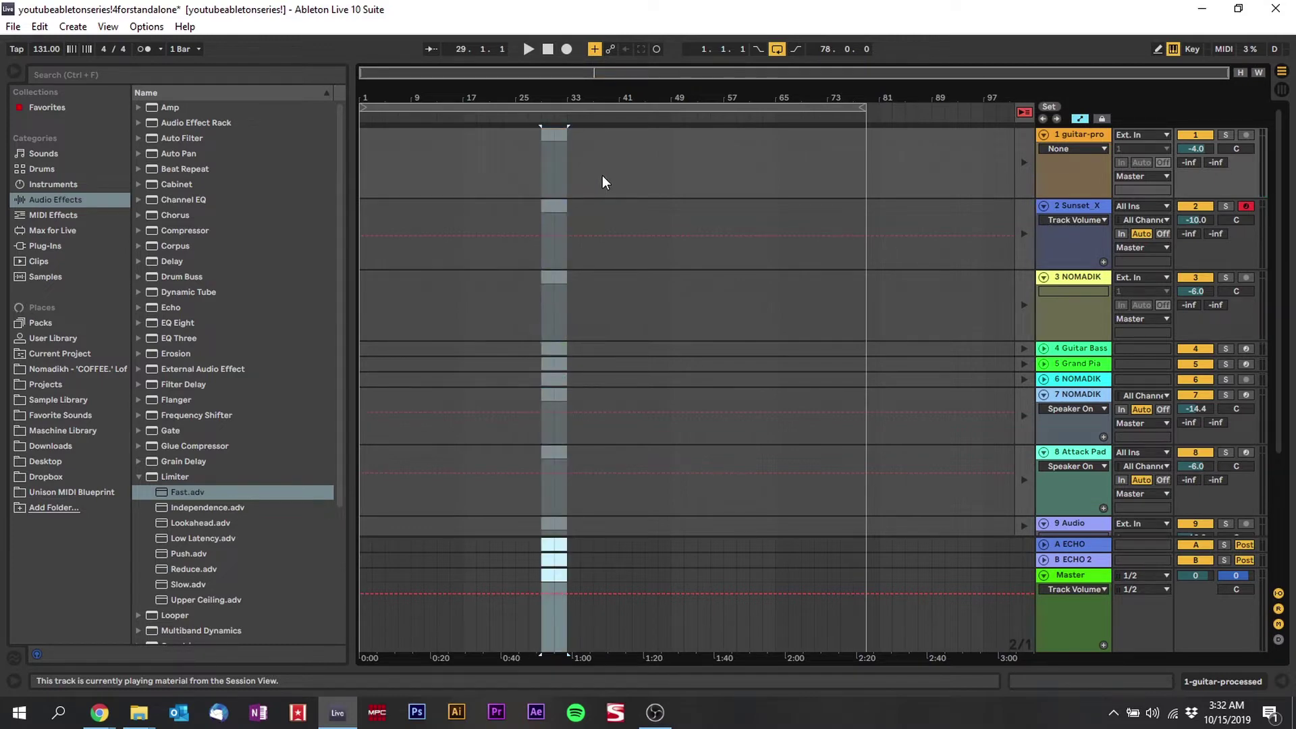
Return the song position to 1.1.1 and record the session into the Arrangement again from bar 1.
left_click(547, 48)
key("Tab")
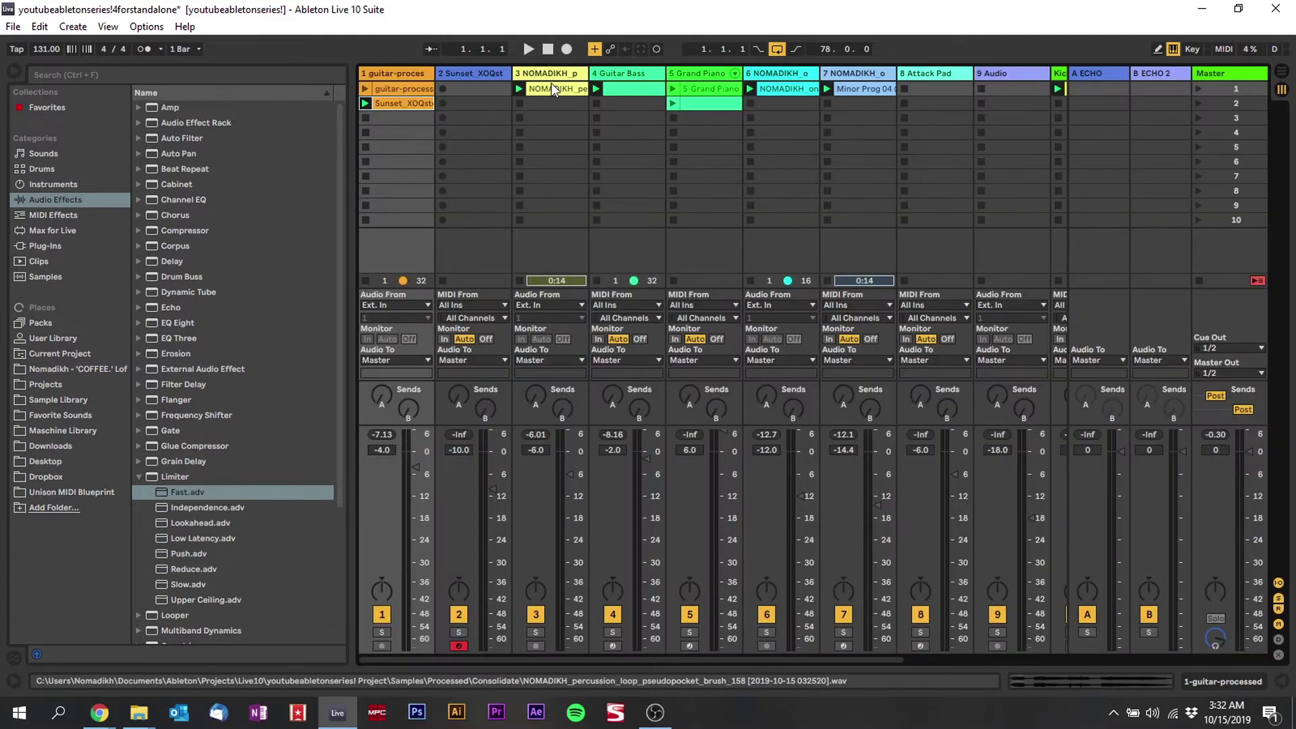
left_click(567, 50)
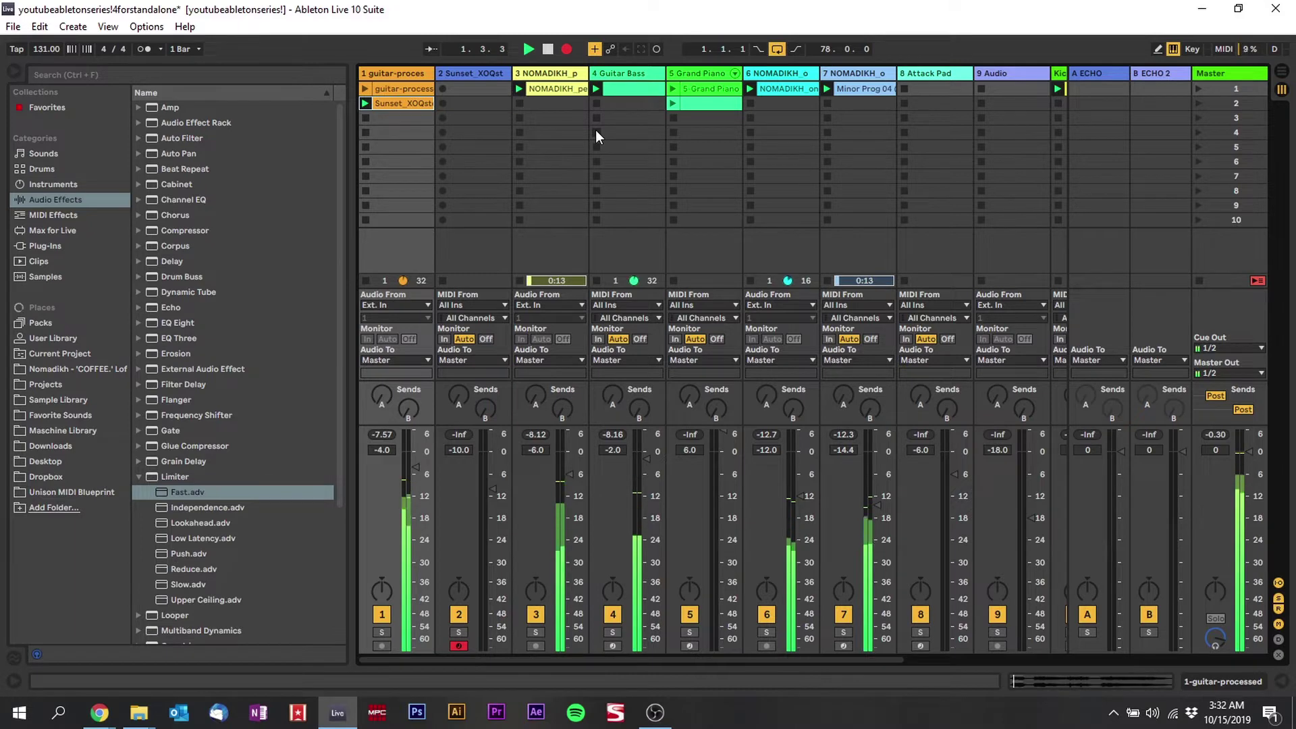
key("Tab")
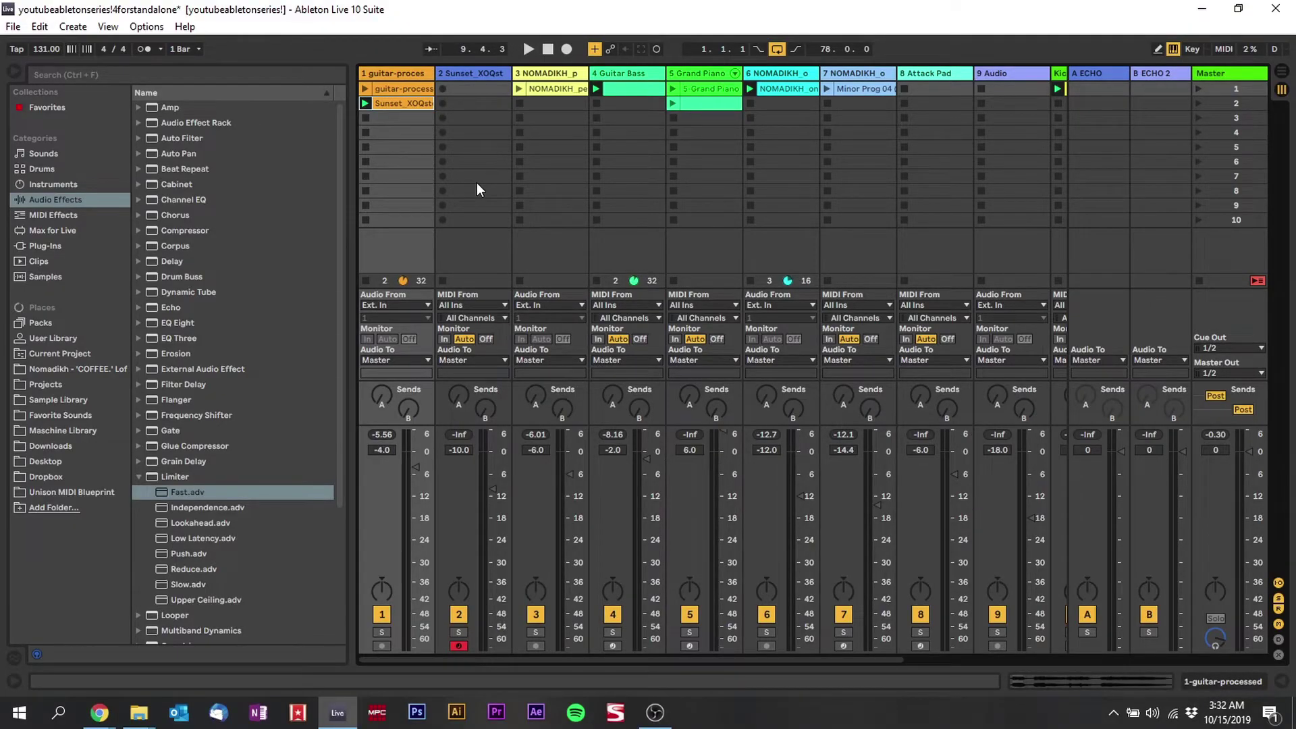
Show the Arrangement timeline and use Back to Arrangement so the recorded bars play.
key("Tab")
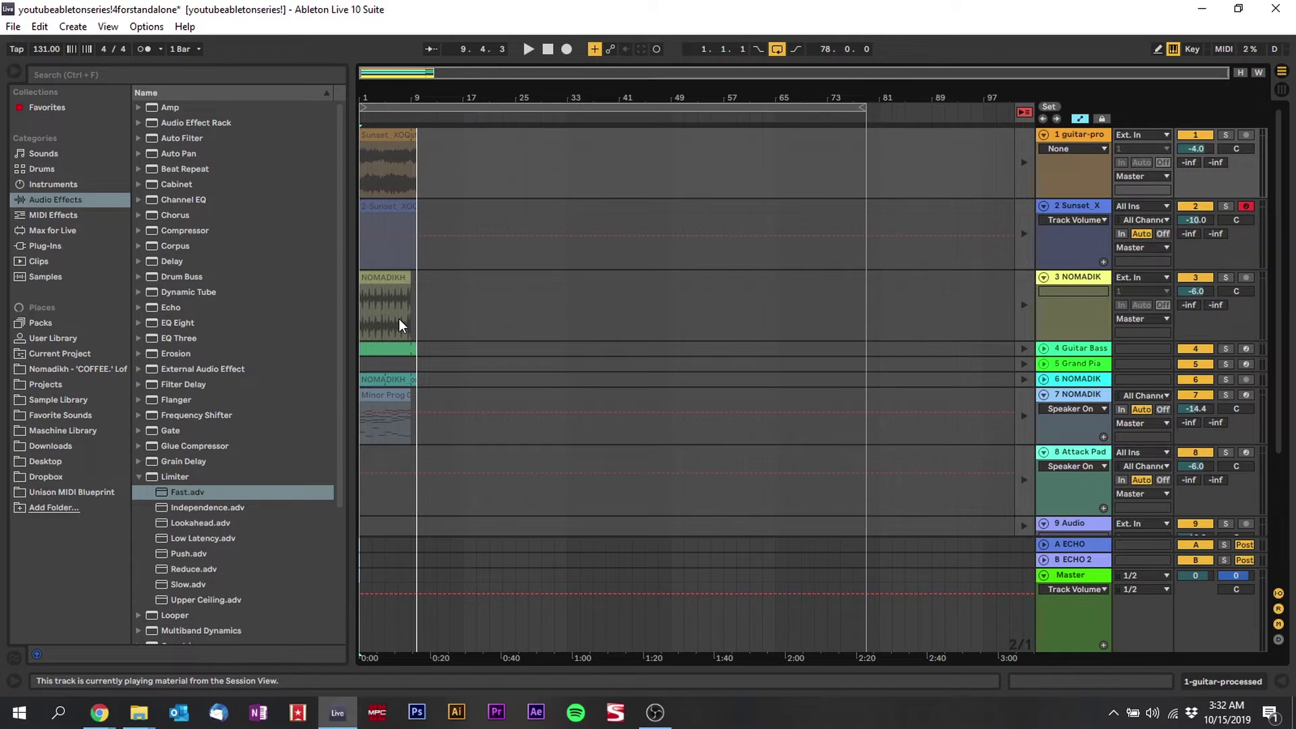
key("Tab")
key("Tab")
key("Tab")
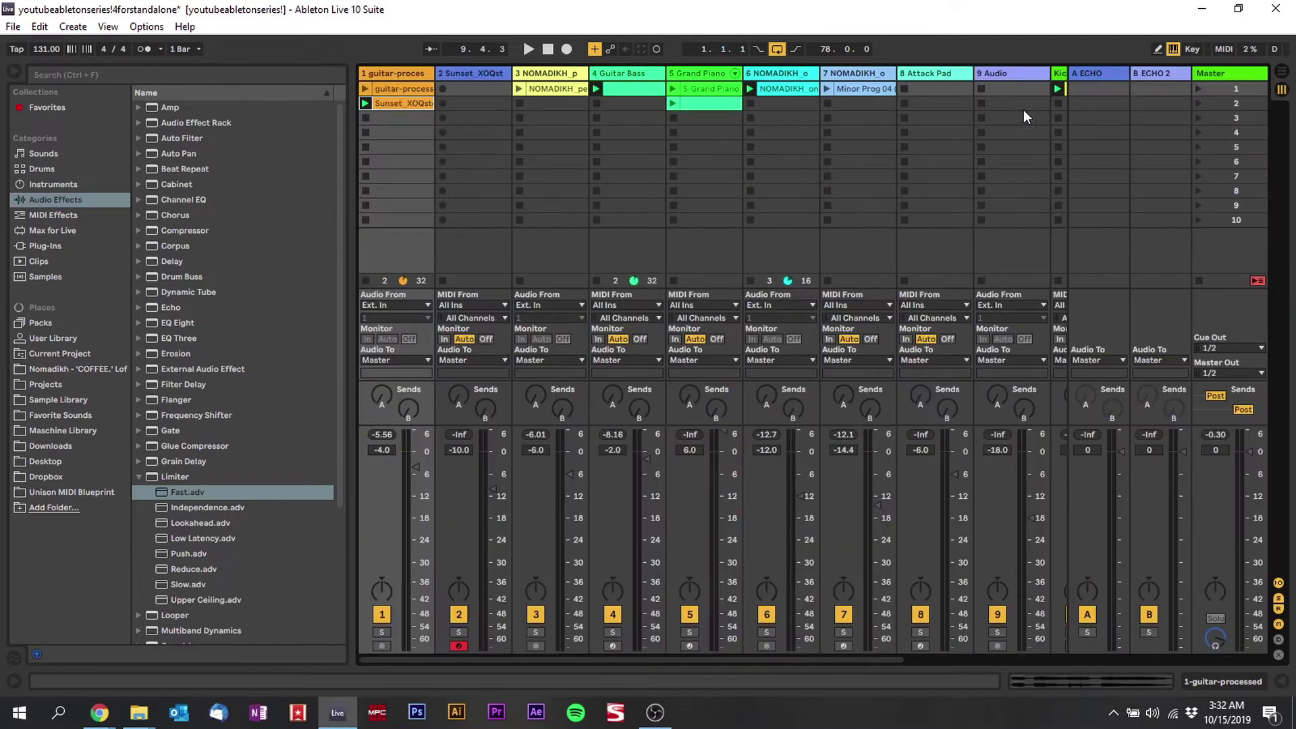
key("Tab")
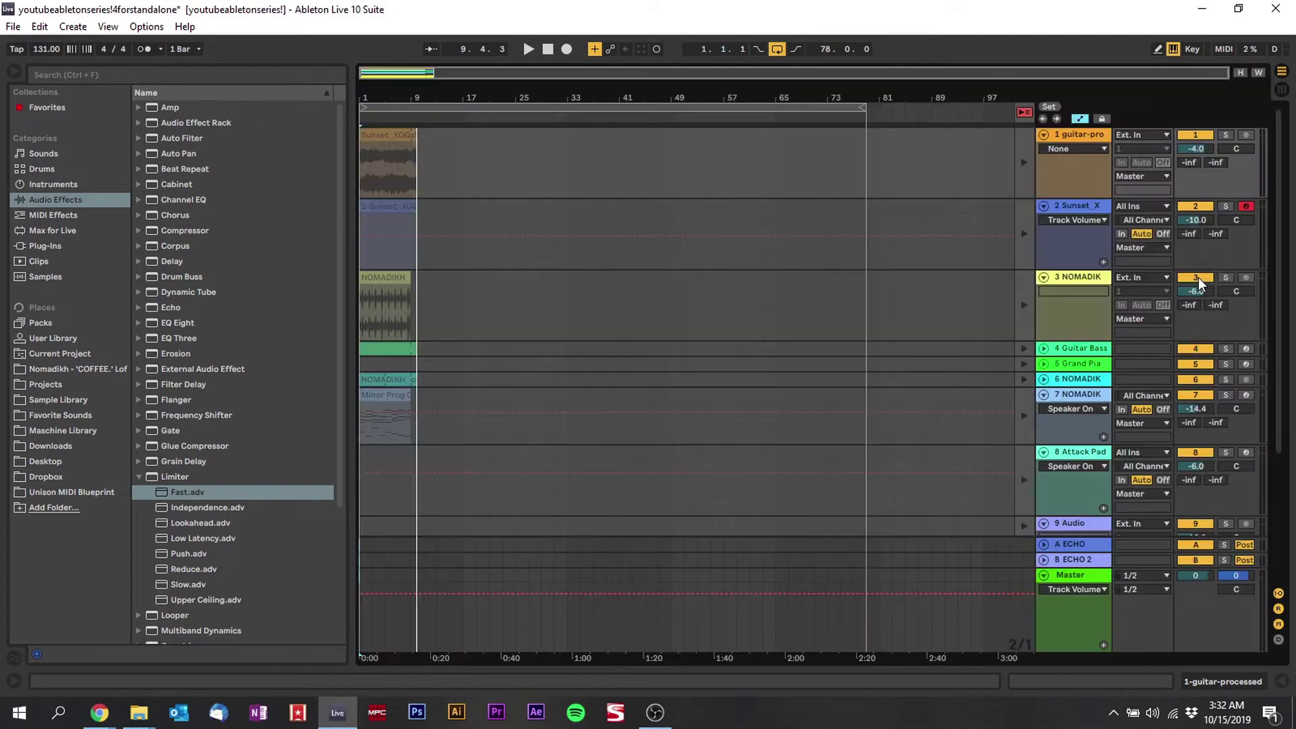
left_click(1023, 112)
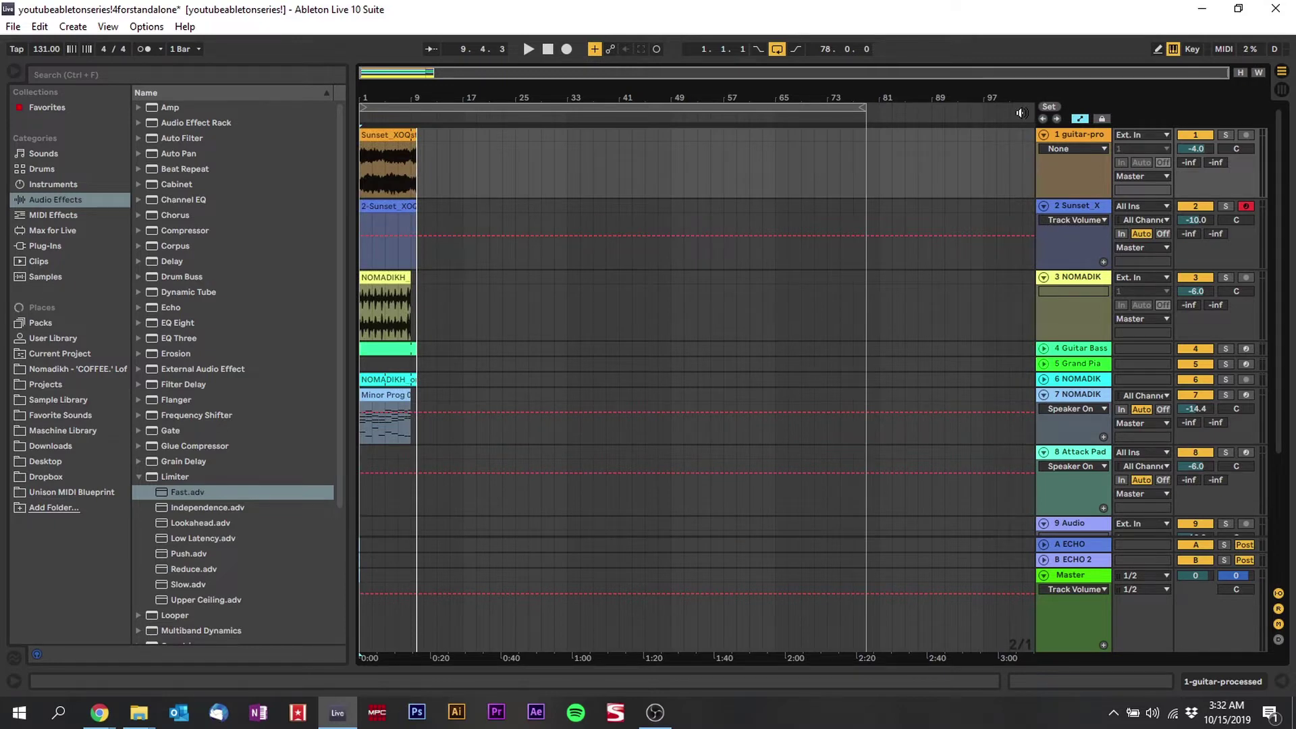
Zoom in on the opening bars and trim all clips to end at bar 9.
left_click_drag(388, 95, 388, 163)
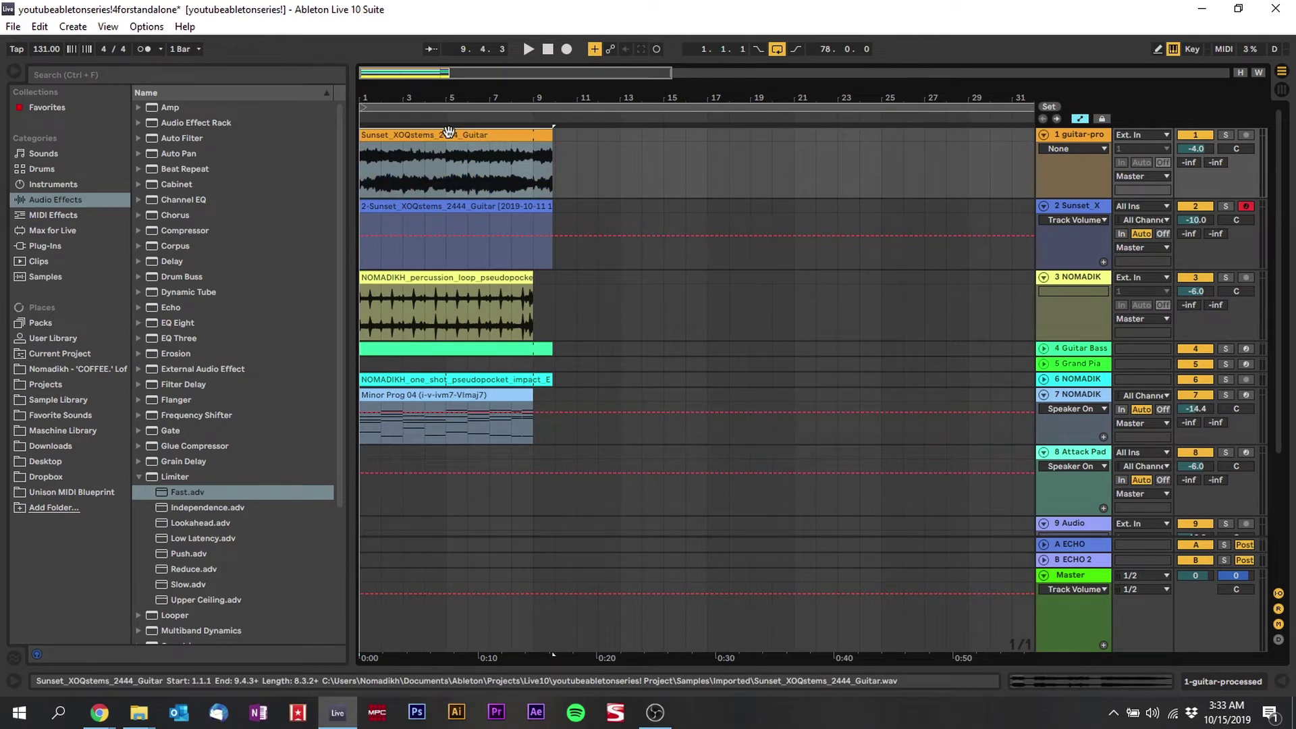
key("ctrl+a")
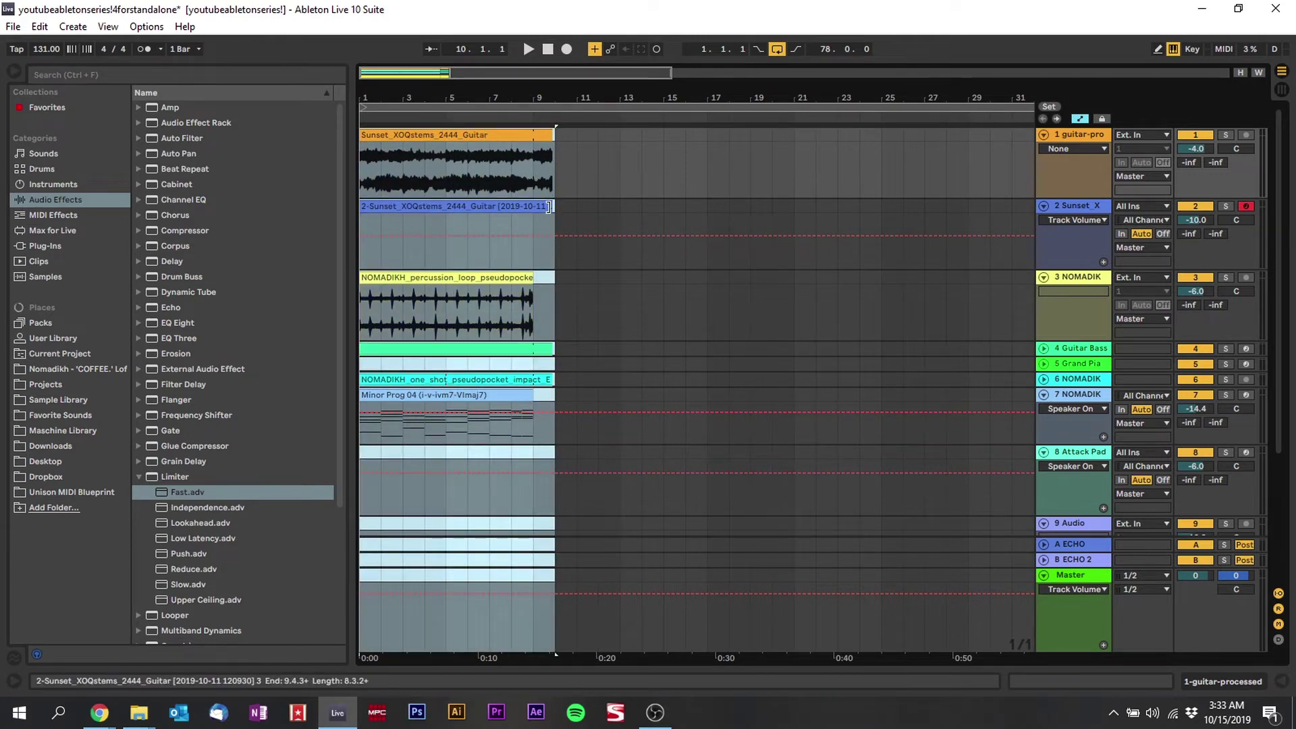
left_click_drag(548, 206, 533, 206)
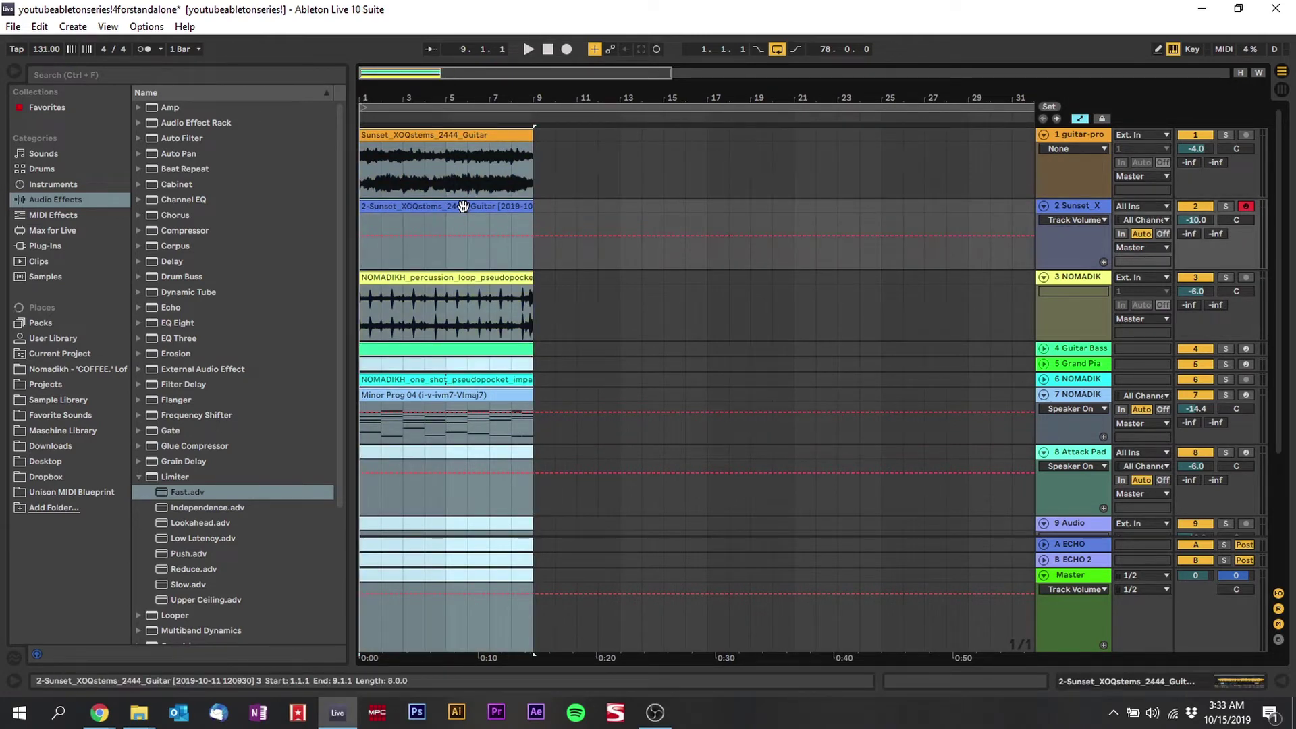
left_click(428, 136)
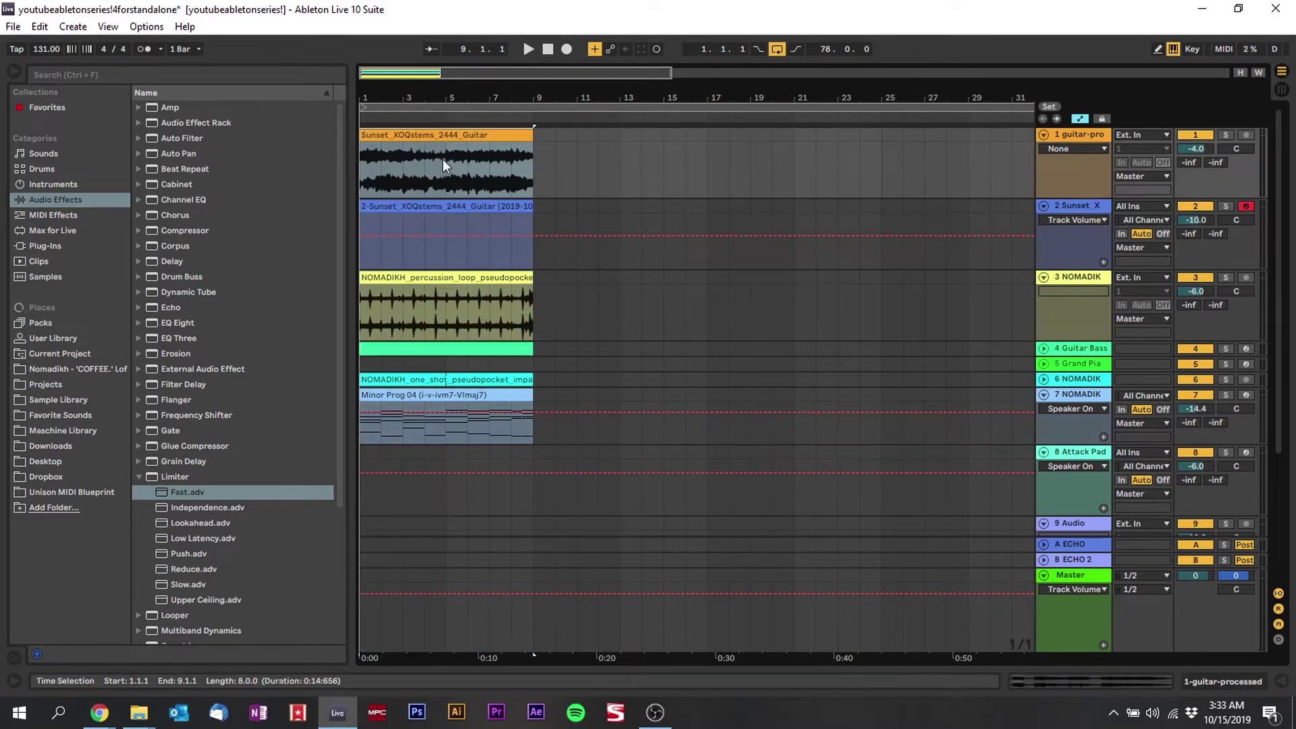
Select bars 1–9 across all tracks and duplicate them into bars 9–17.
scroll(459, 221, "down", 3)
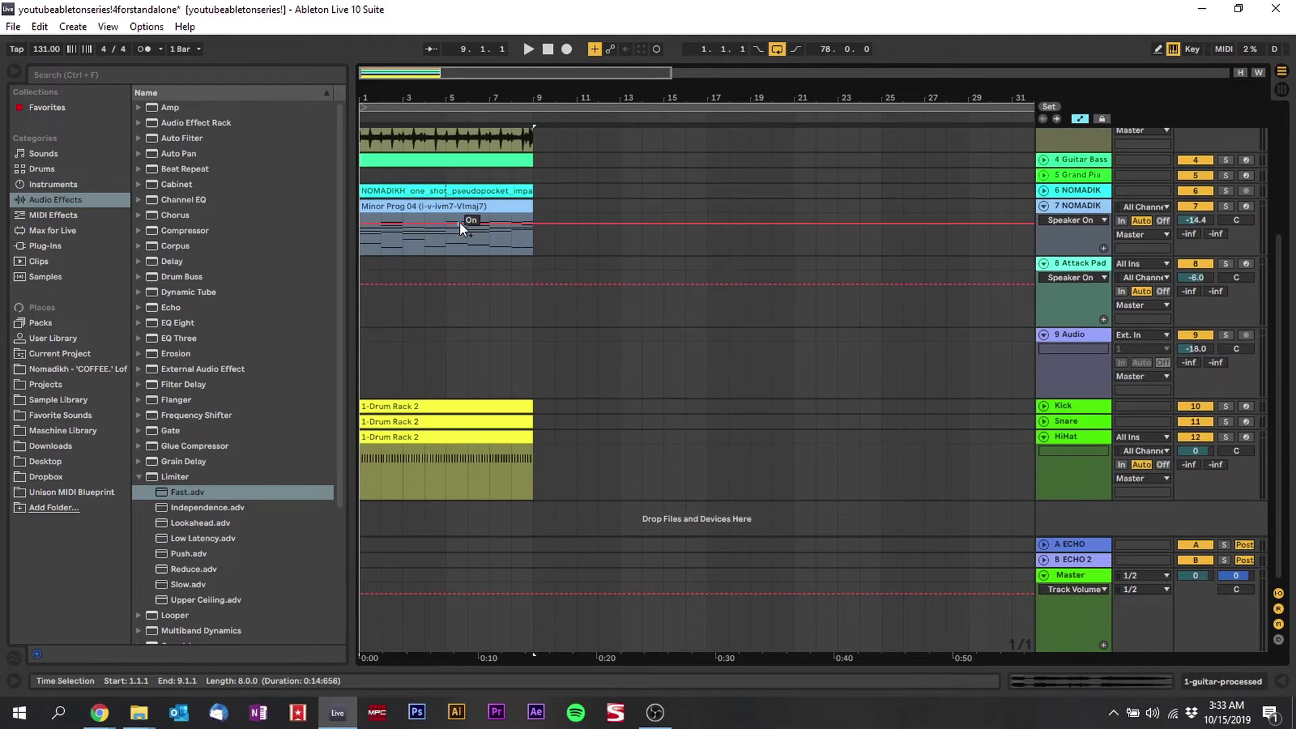
left_click(450, 436)
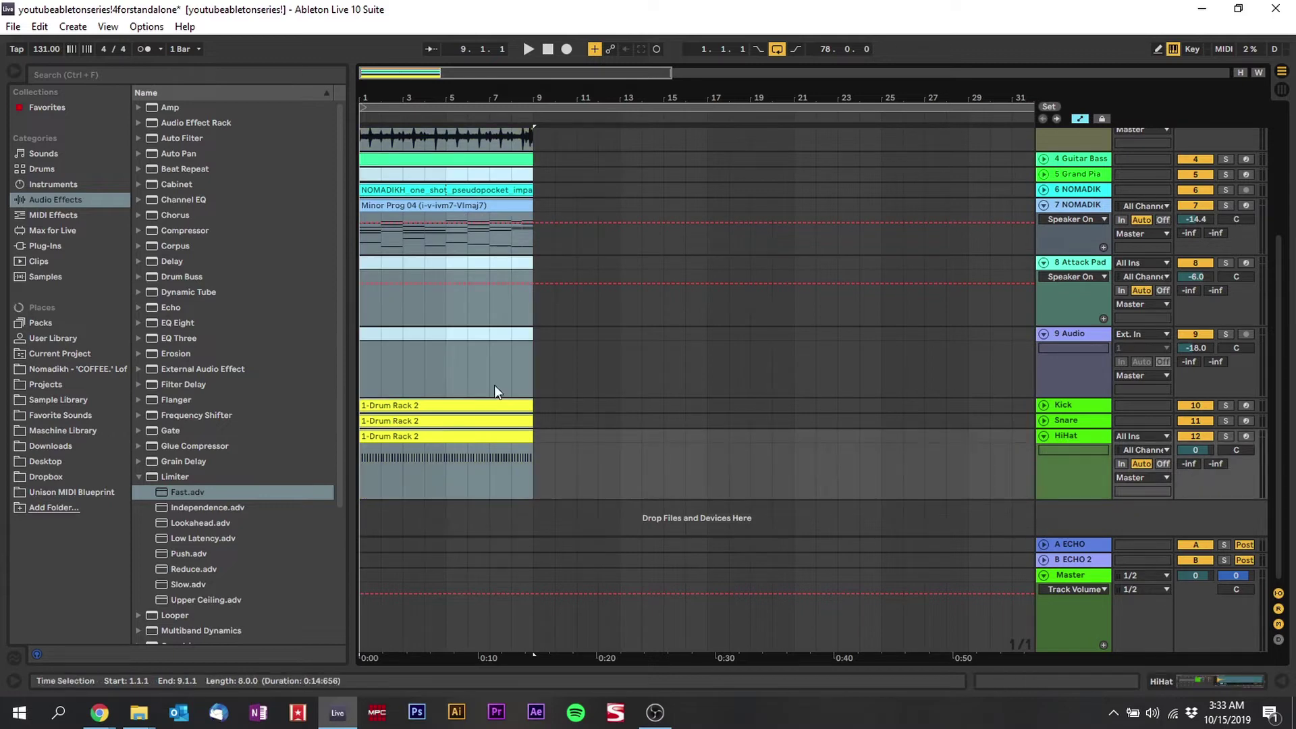
key("ctrl+d")
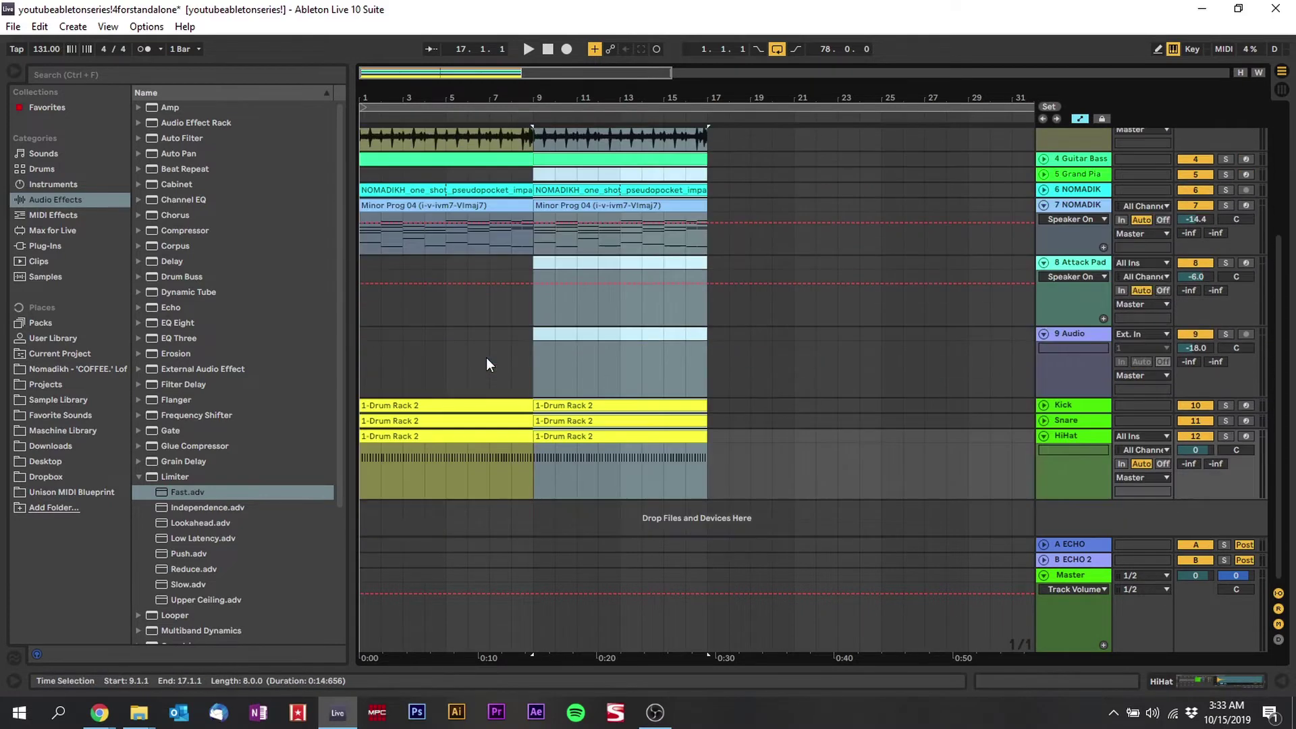
left_click(482, 438)
left_click_drag(482, 439, 480, 407)
Delete the intro's percussion, track 2 Sunset, one-shot, Minor Prog 04 and Guitar Bass clips.
scroll(480, 406, "up", 3)
scroll(479, 406, "up", 1)
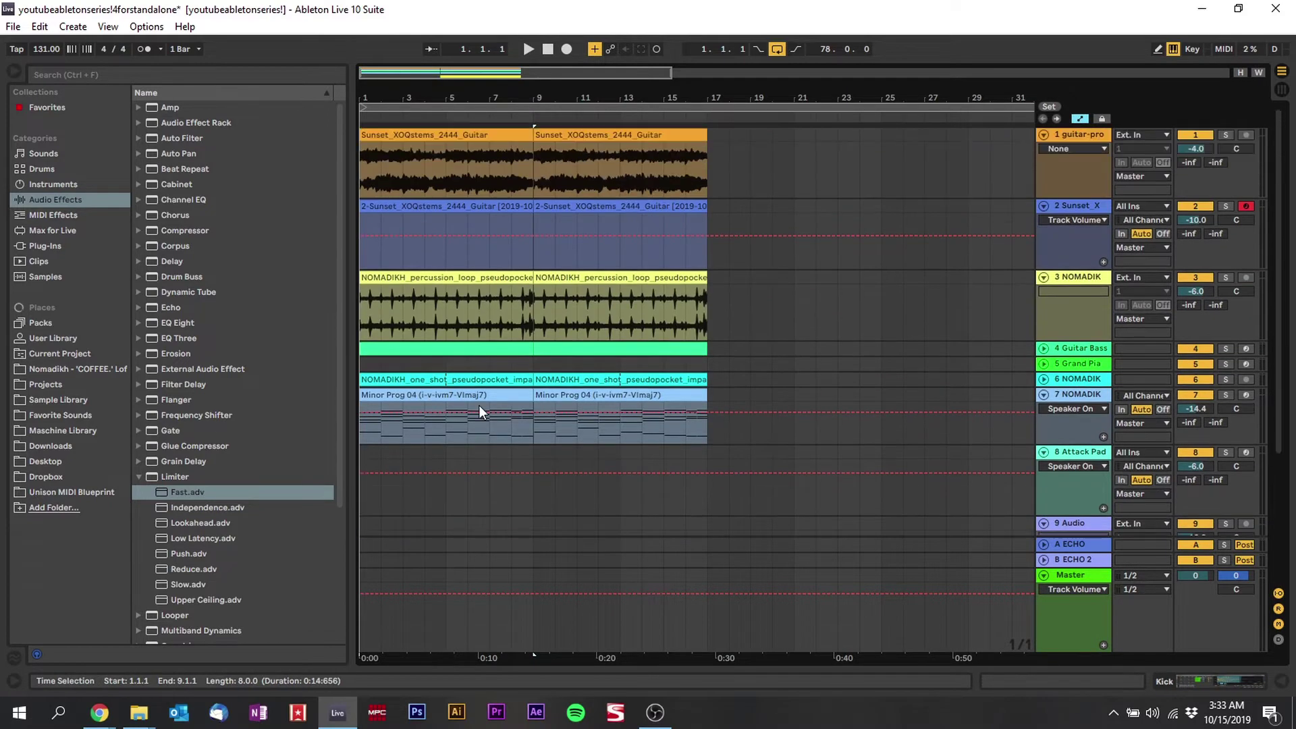
left_click(465, 277)
key("Delete")
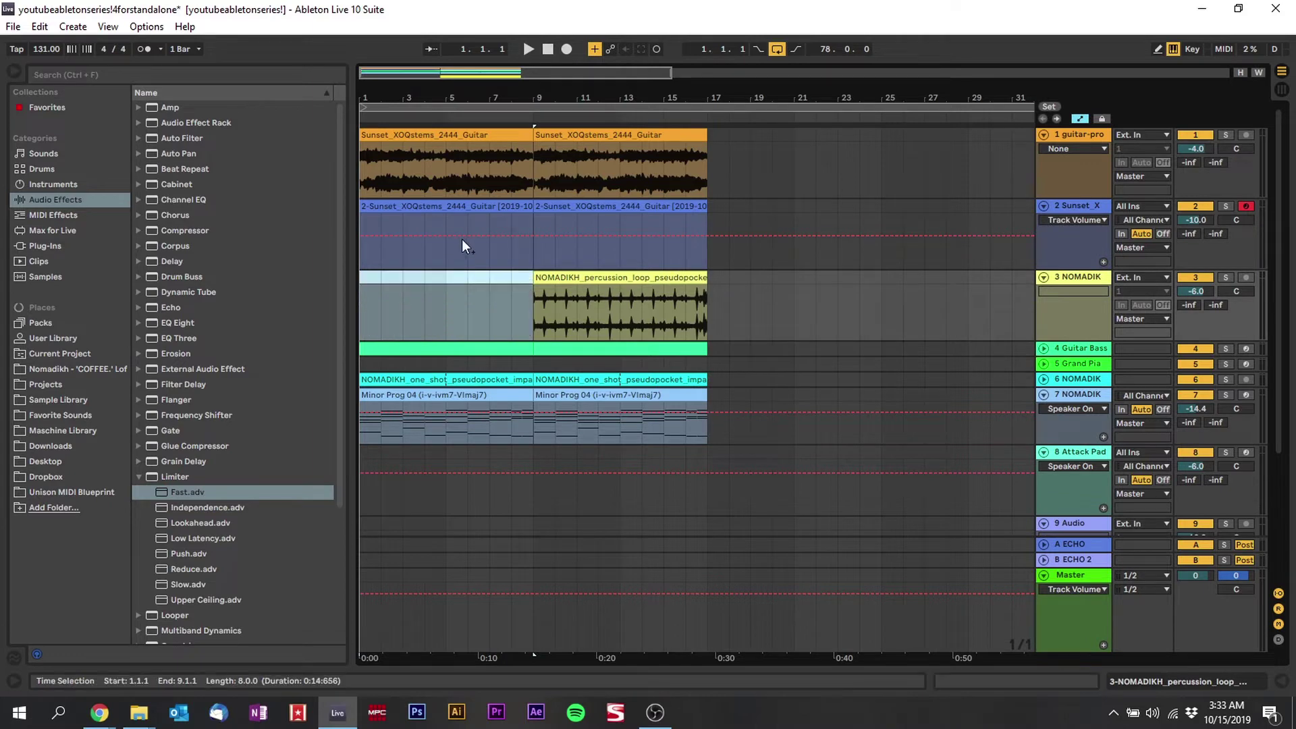
left_click(461, 208)
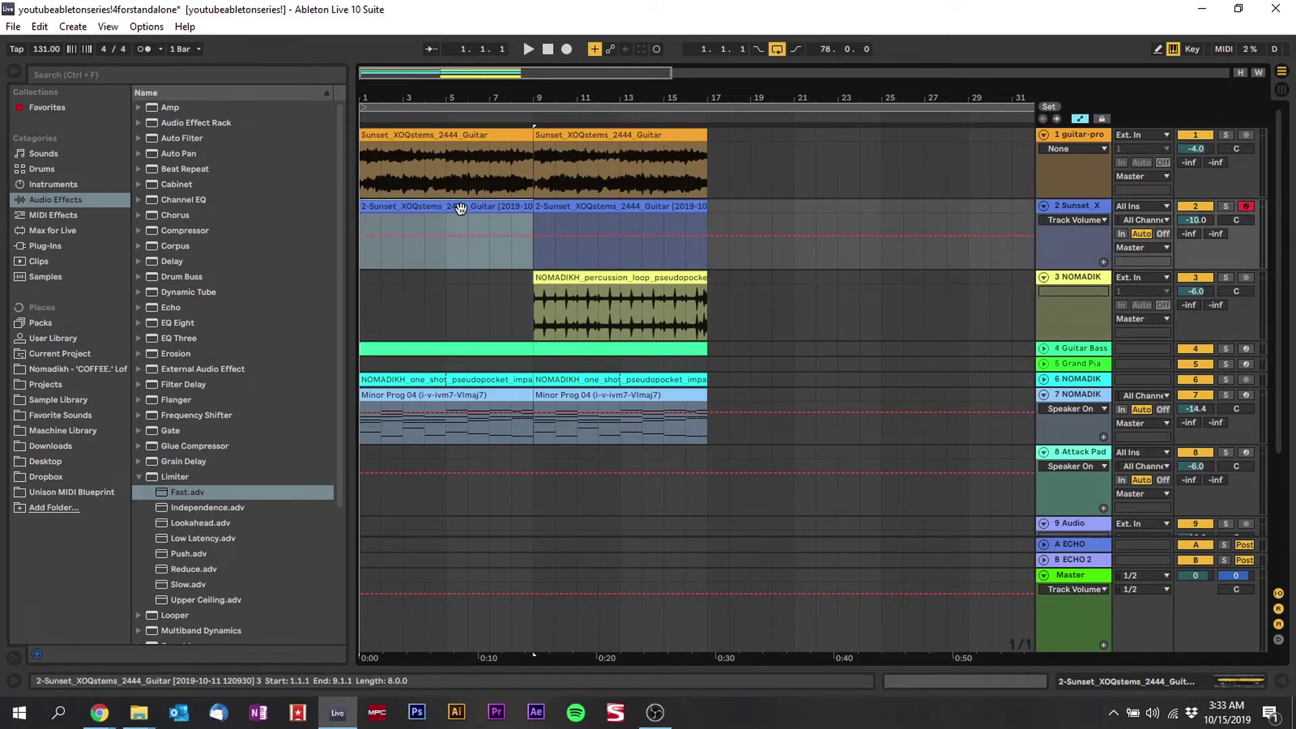
key("Delete")
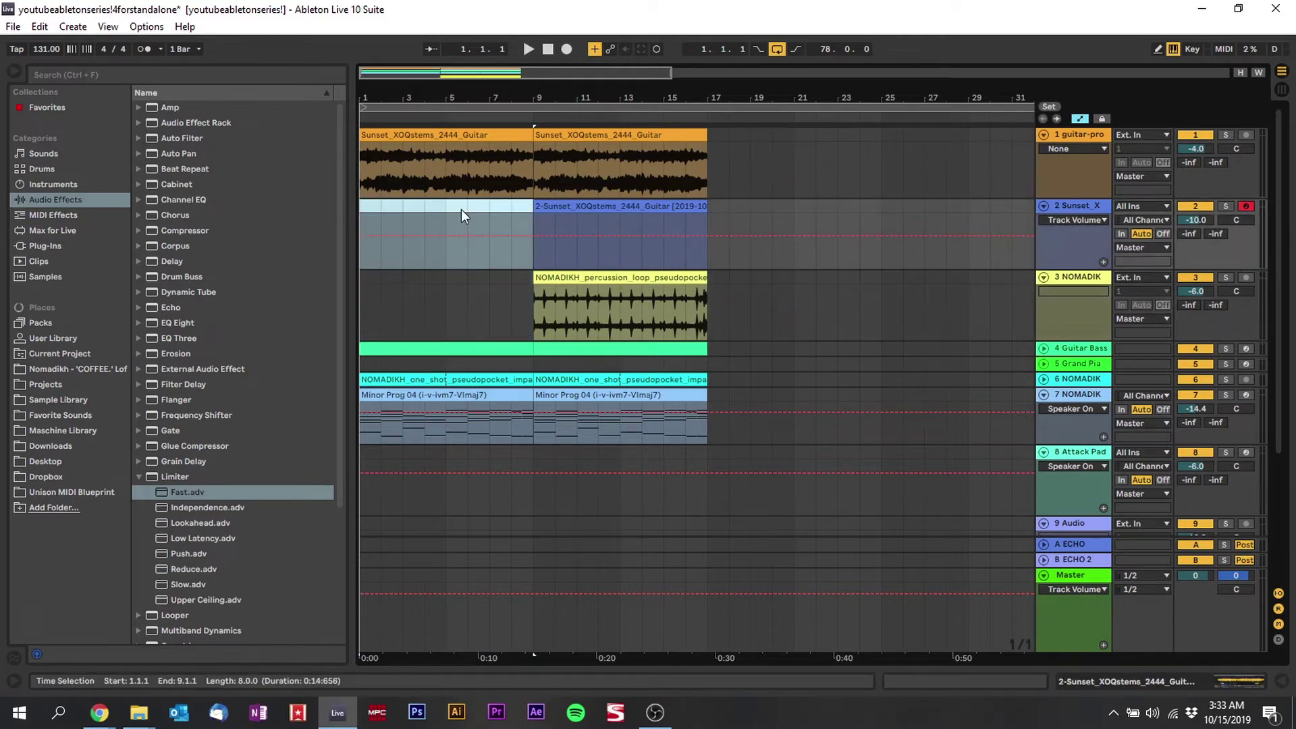
left_click(427, 380)
key("Delete")
left_click(438, 396)
key("Delete")
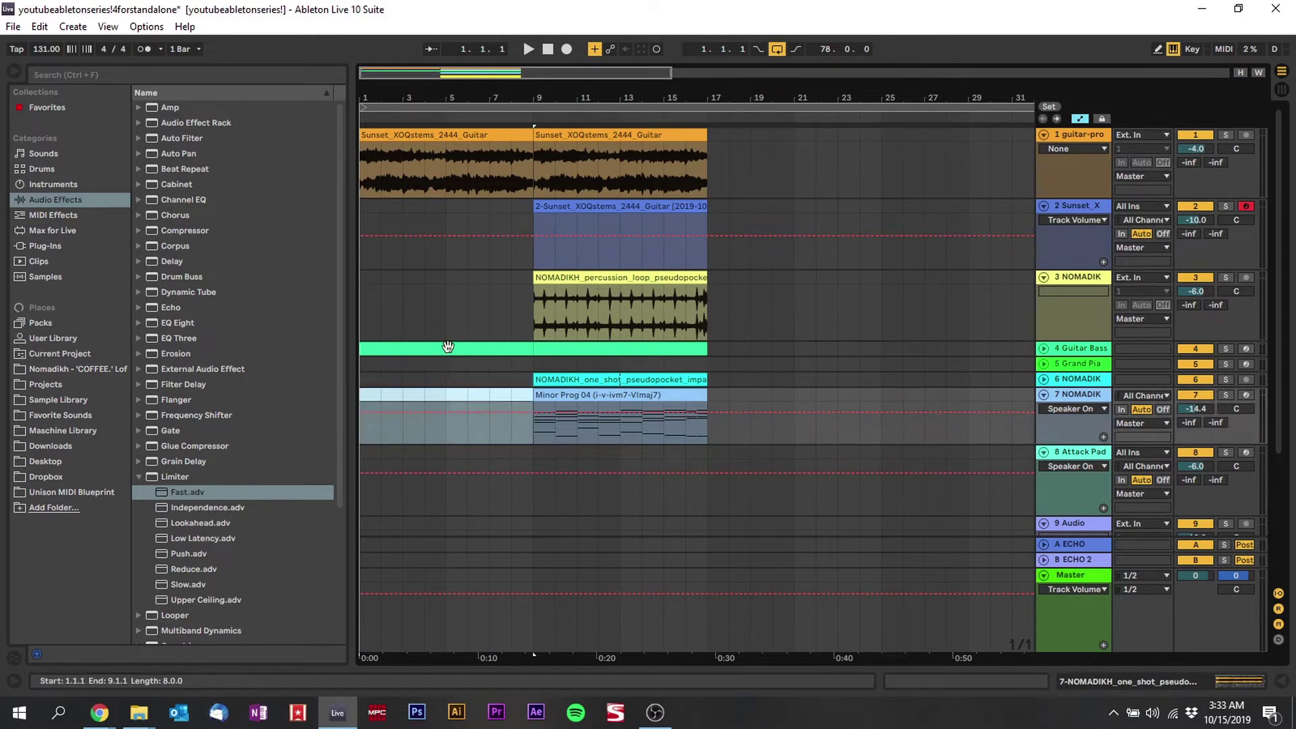
left_click(448, 346)
key("Delete")
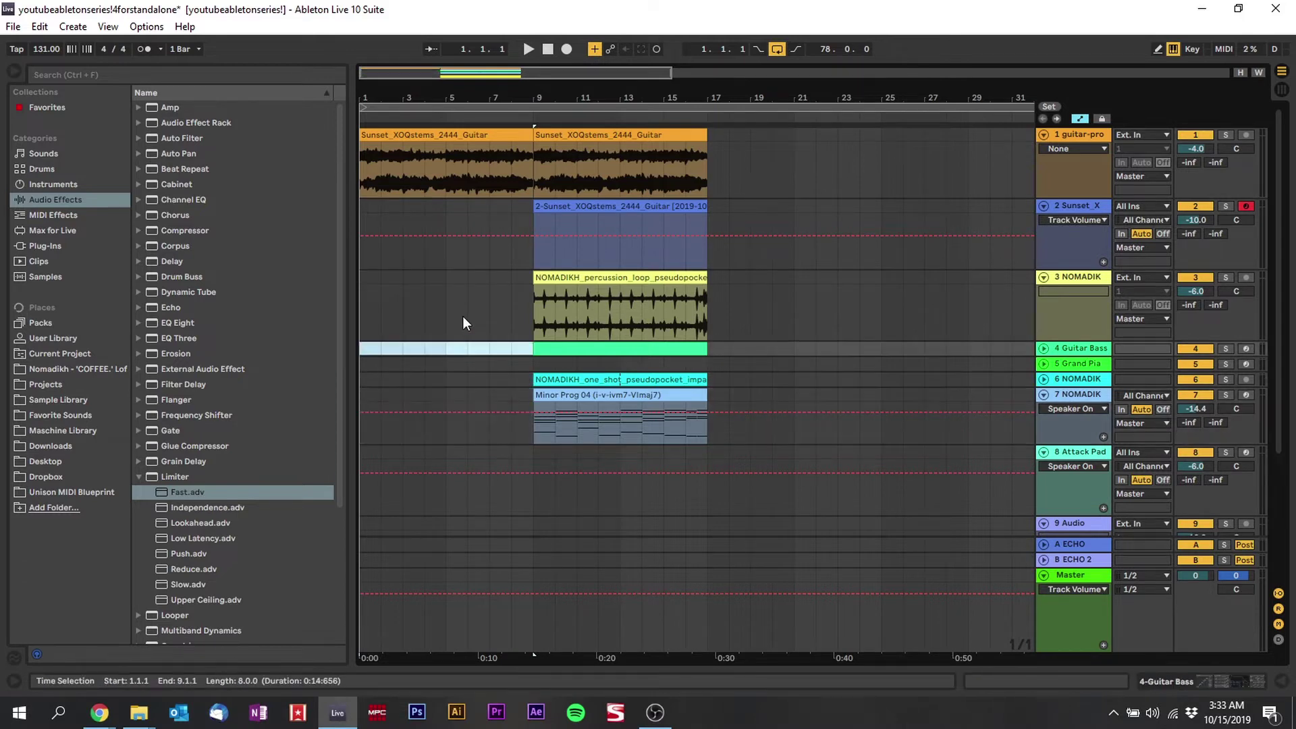
Play the arrangement from bar 1 and set the loop region to bars 9–17.
left_click(547, 50)
key("space")
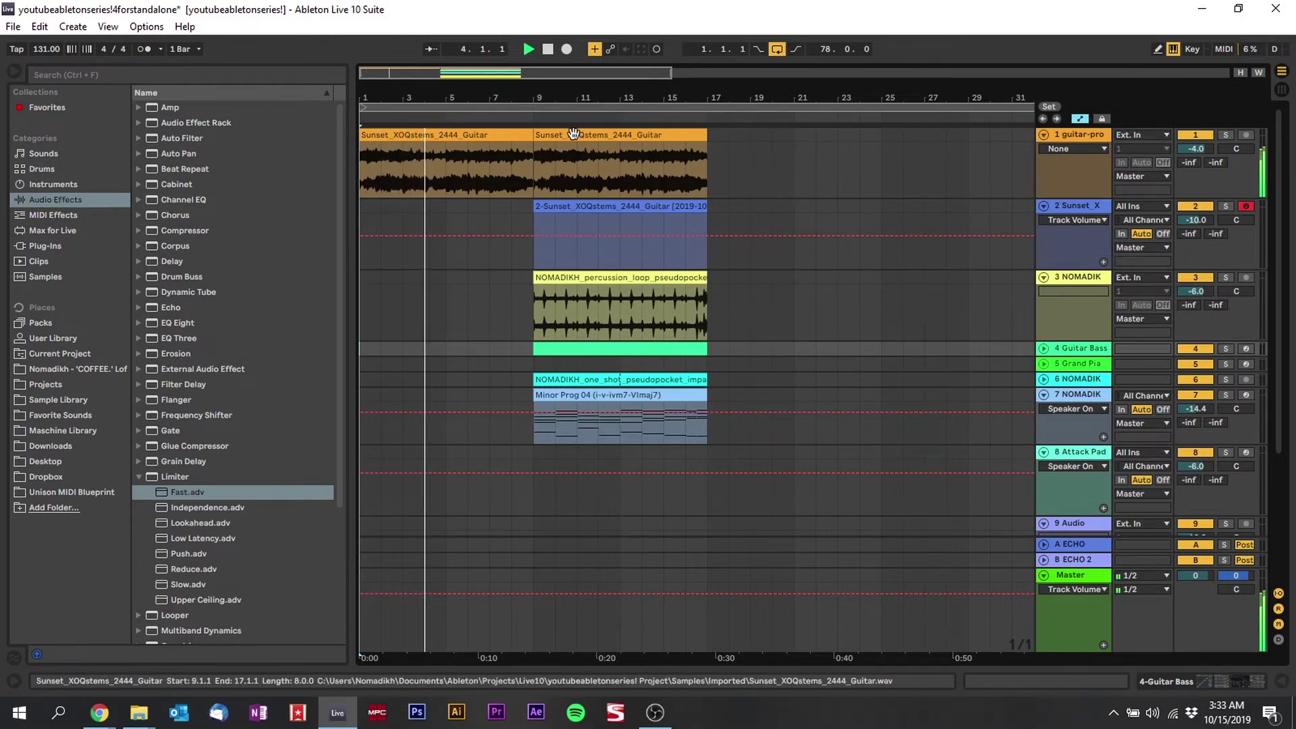
key("minus")
key("minus")
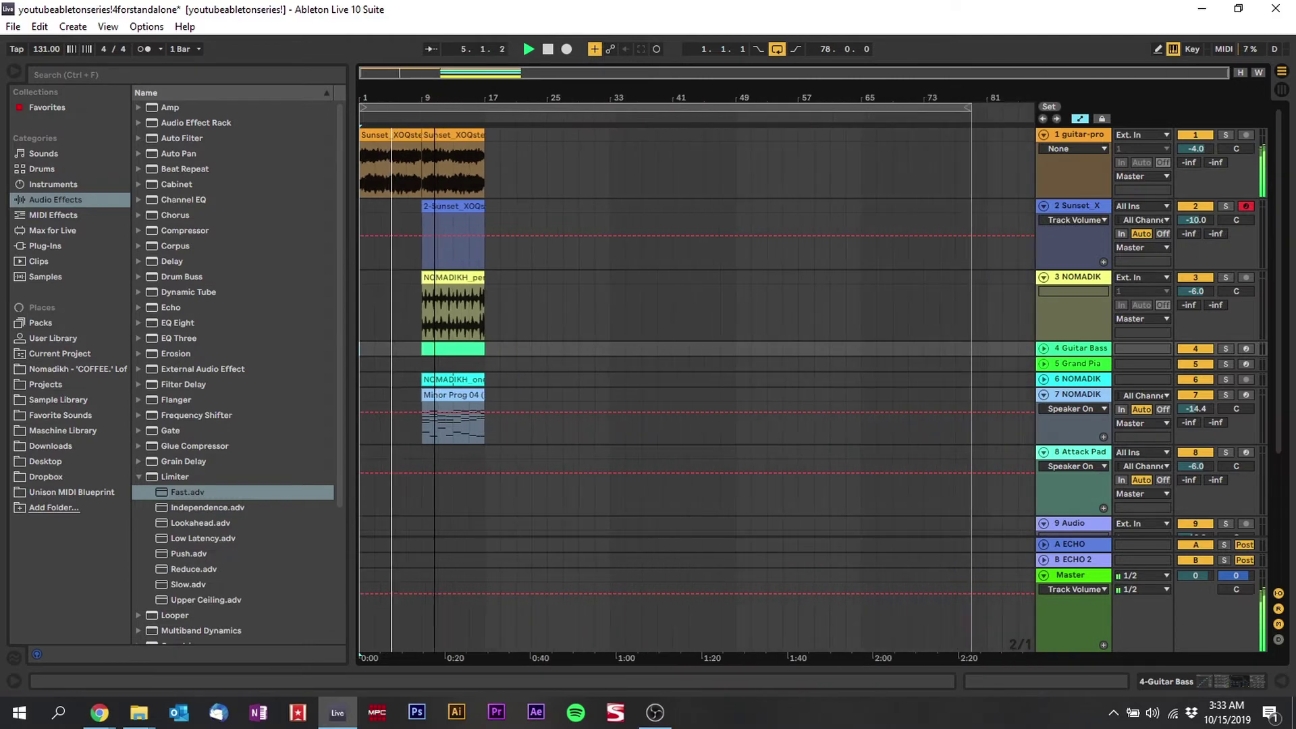
left_click_drag(363, 108, 424, 111)
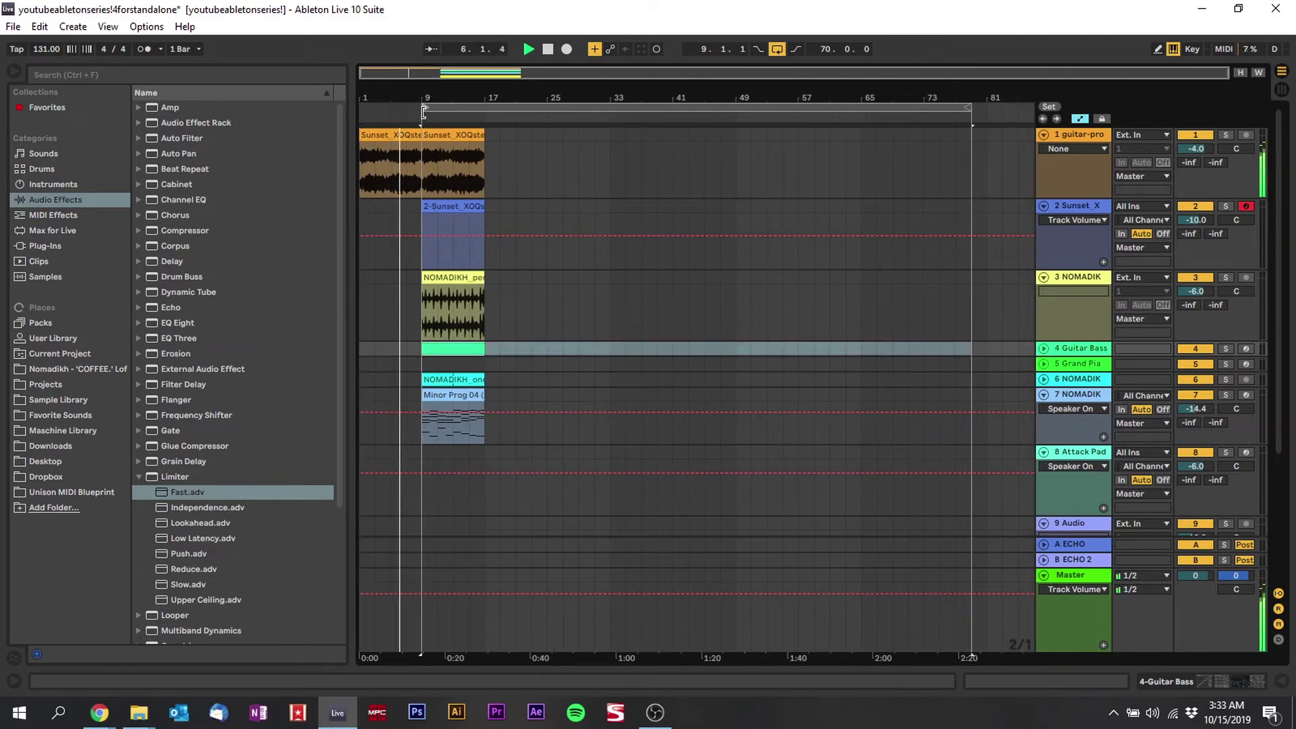
left_click_drag(959, 108, 471, 109)
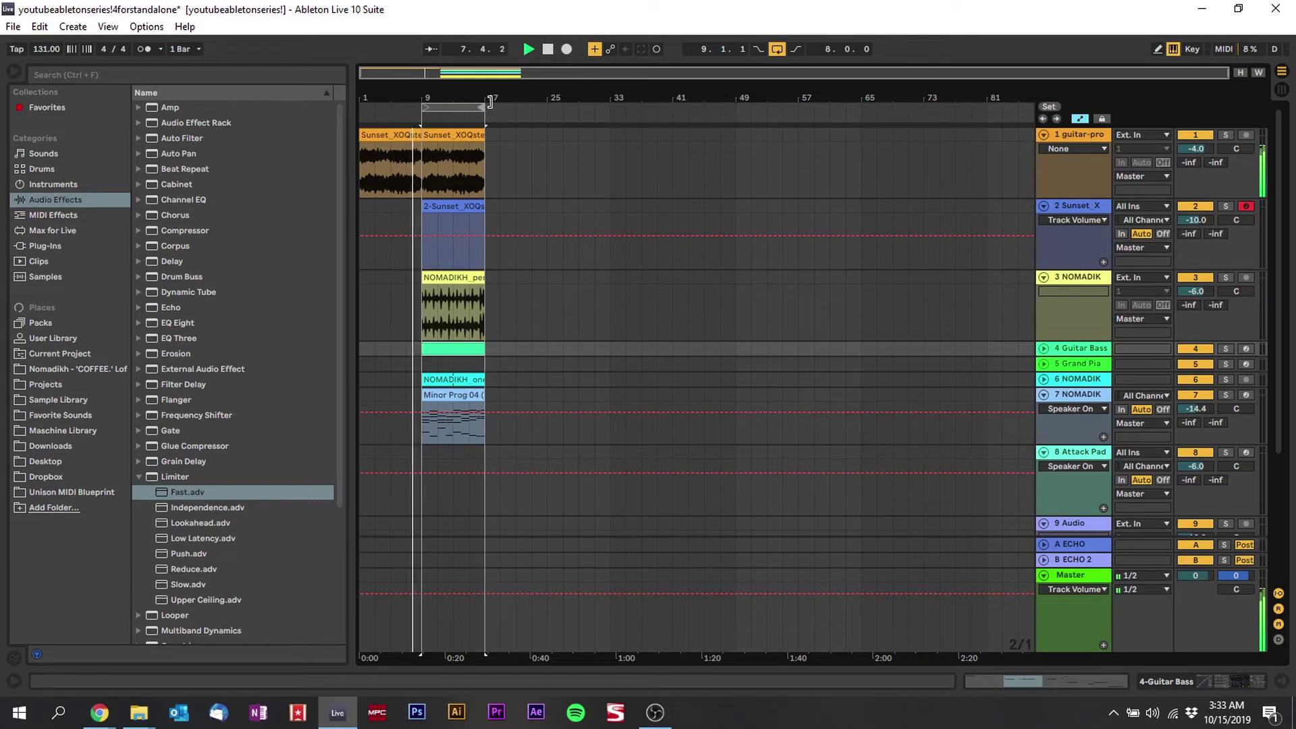
Duplicate the looped bars 9–17 into bars 17–25, then select the bar 9 Sunset clip.
left_click(456, 108)
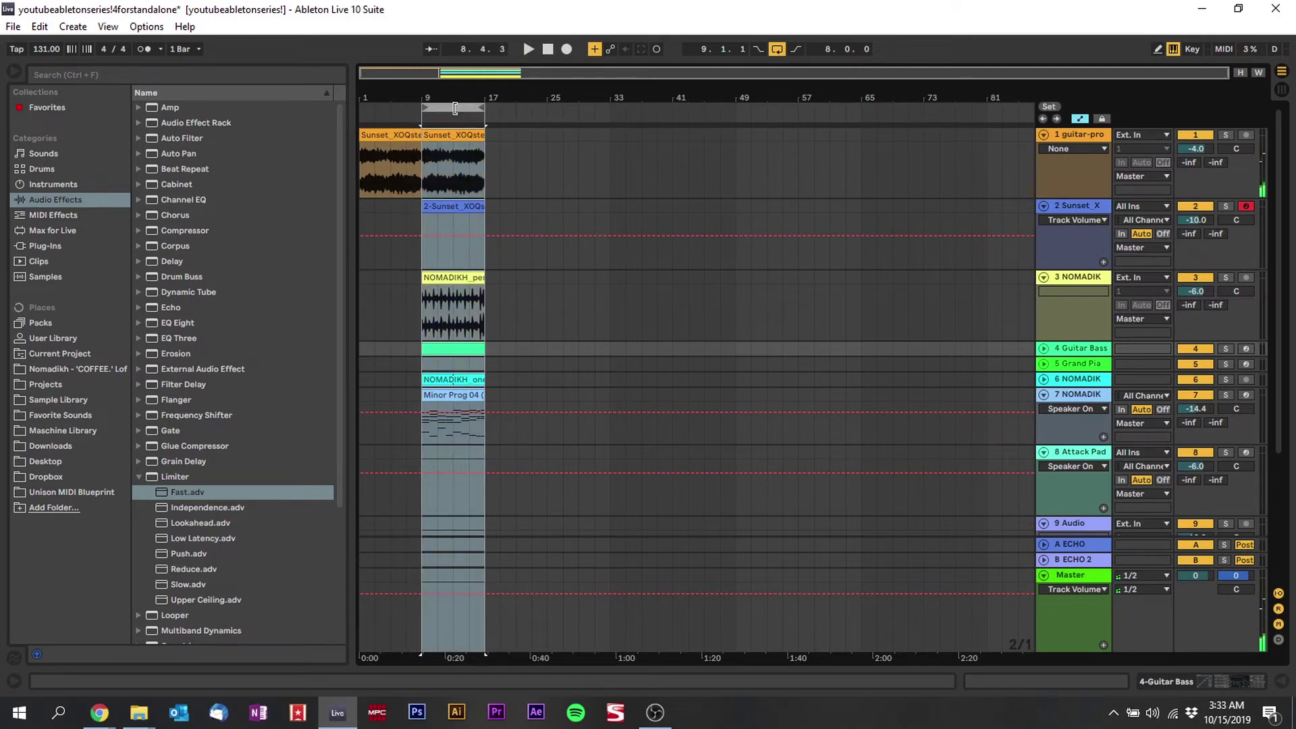
key("ctrl+d")
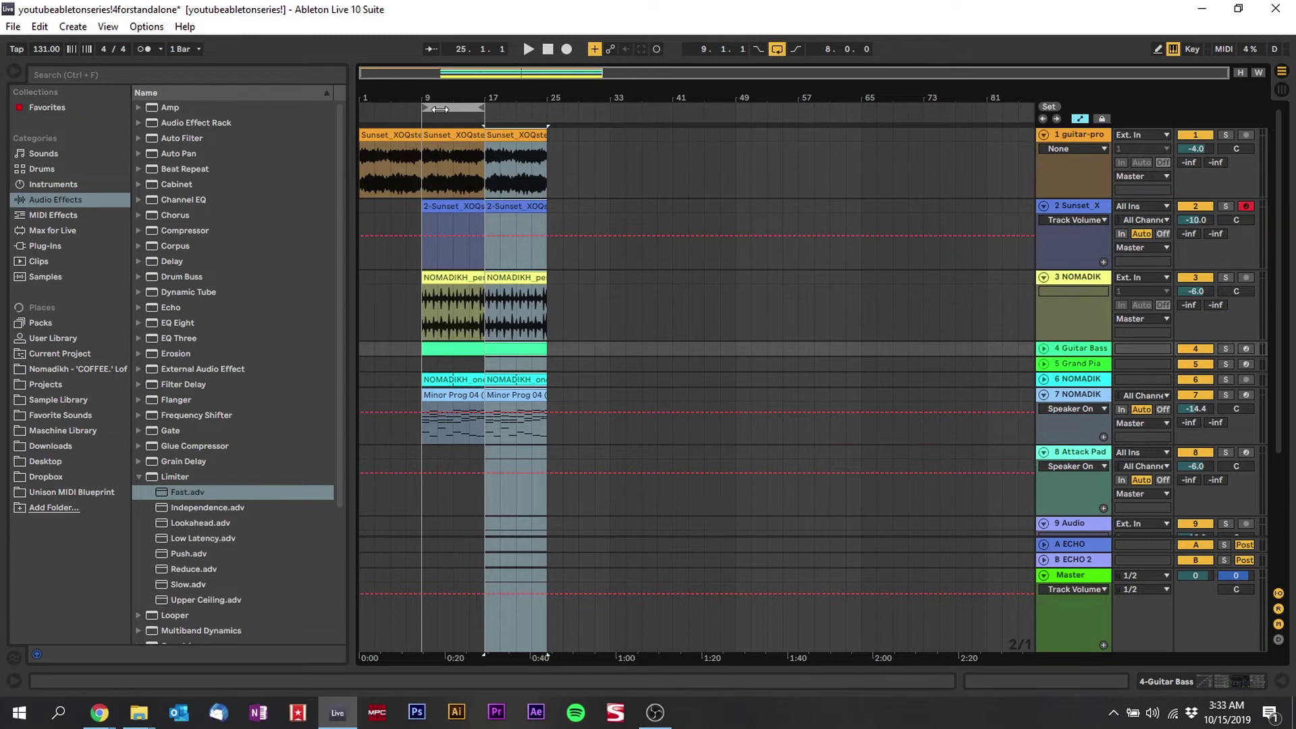
left_click(425, 108)
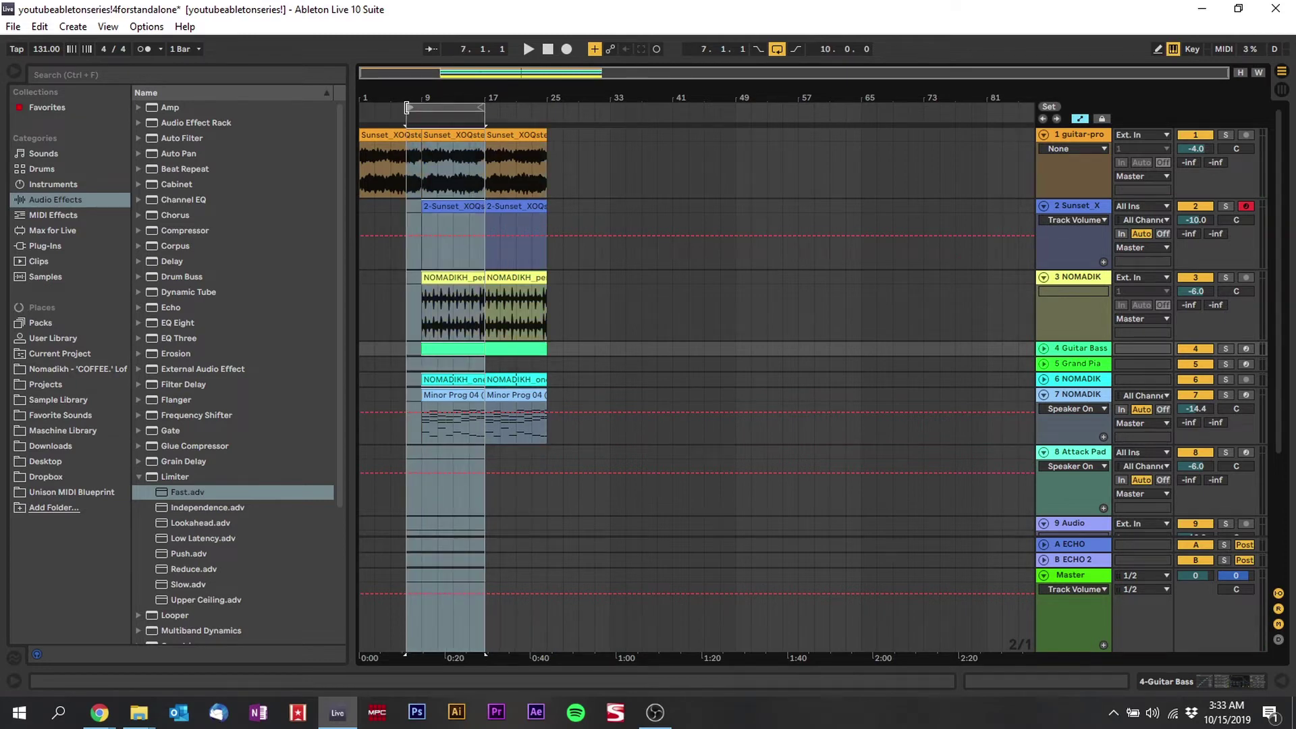
left_click(445, 203)
Select the one-shot and Sunset clips at bar 9, then the bars 9–17 time range.
scroll(448, 233, "down", 5)
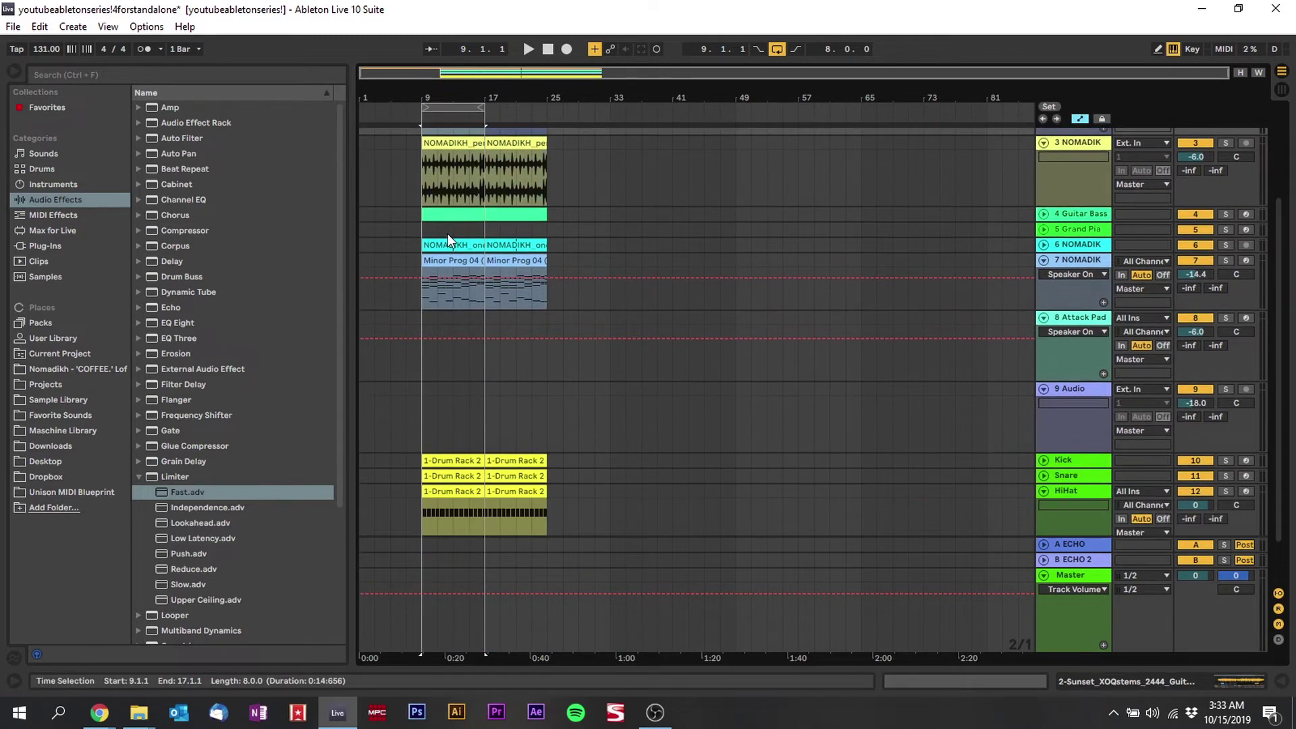
left_click(447, 245)
scroll(448, 245, "up", 5)
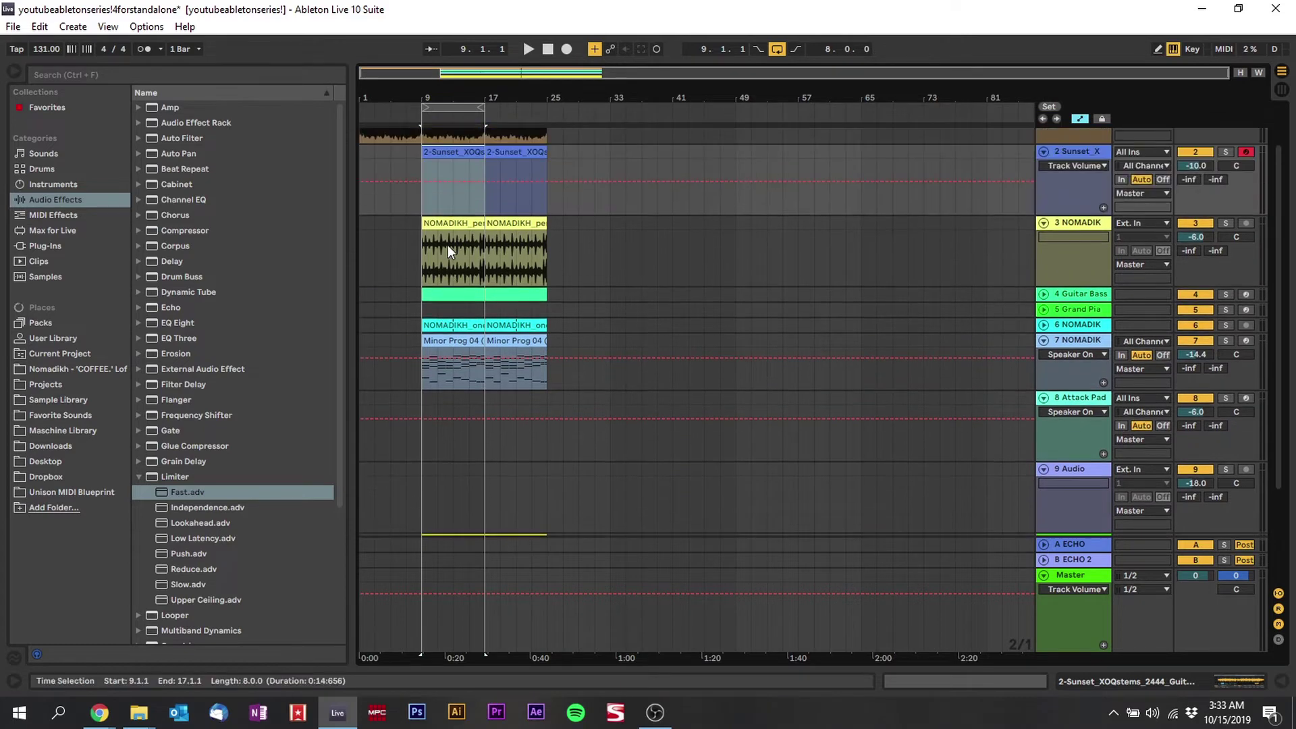
left_click(455, 206)
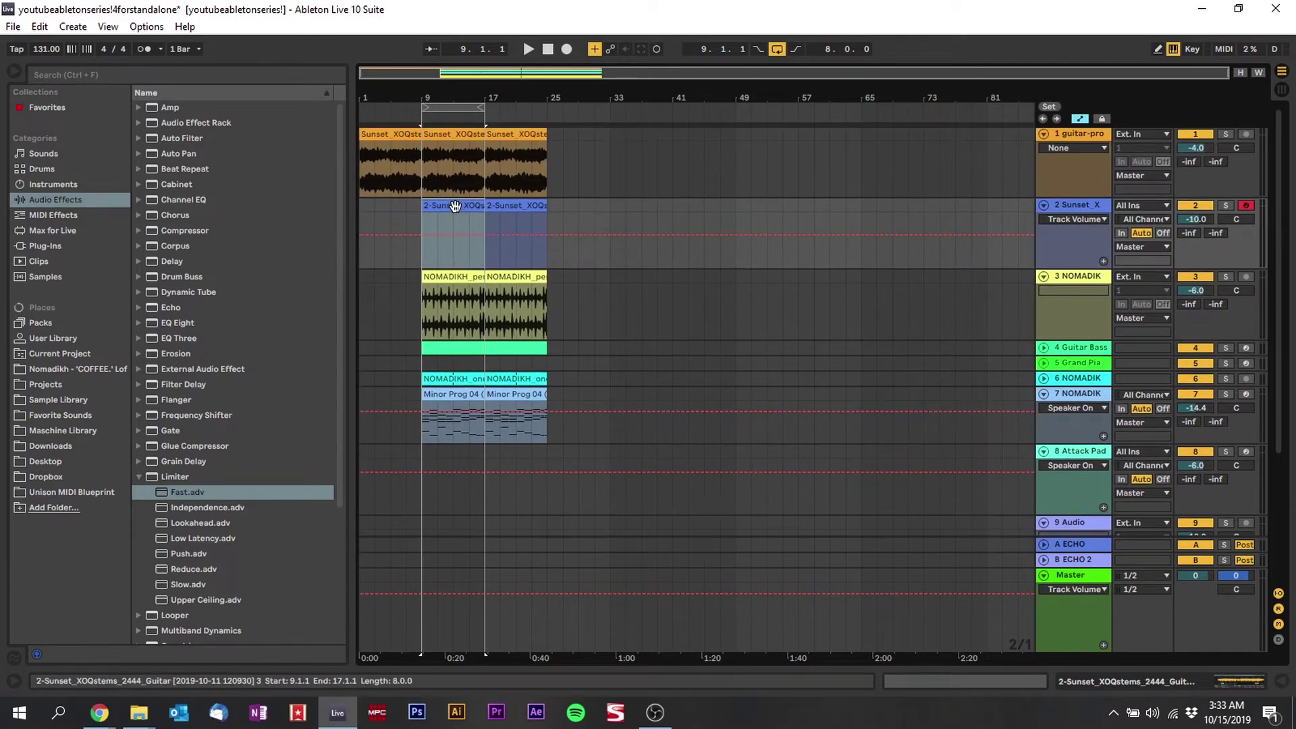
left_click(480, 209)
scroll(449, 269, "down", 7)
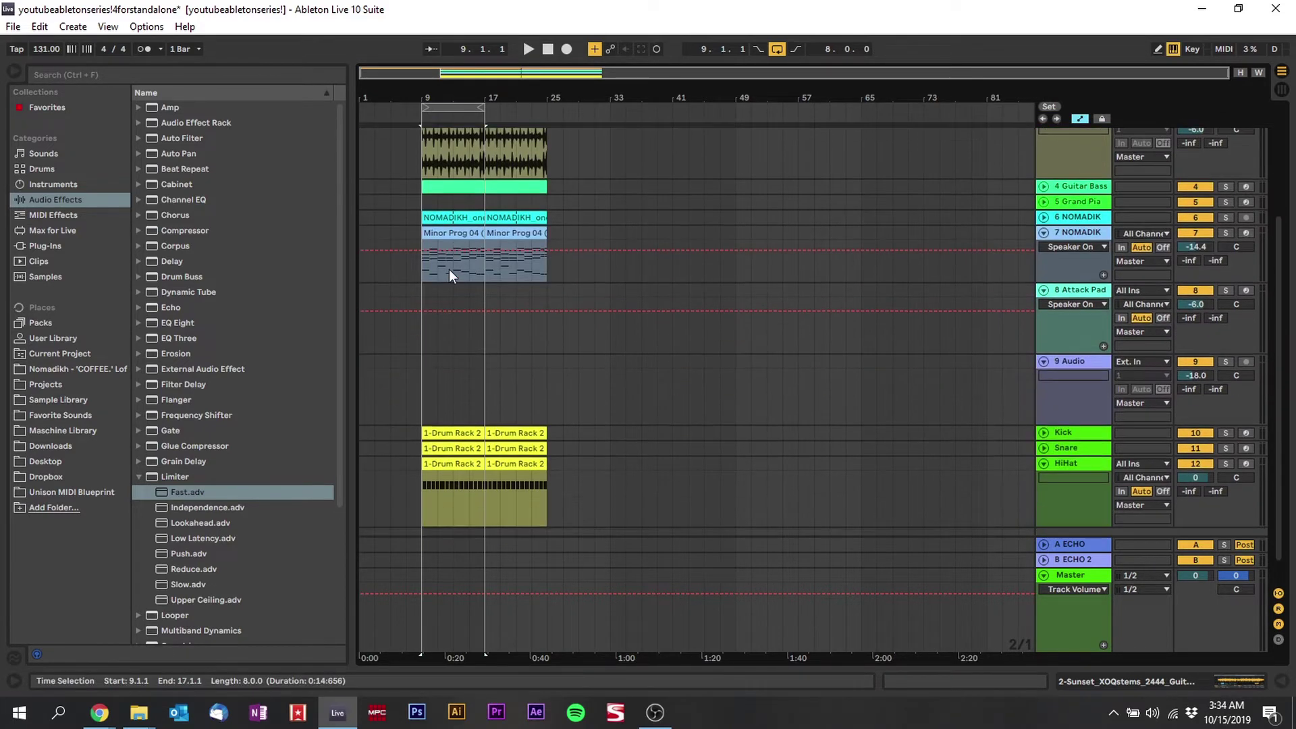
Move the bars 9–17 drum clip off the Kick lane and zoom to bars 3–35.
left_click_drag(451, 403, 447, 432)
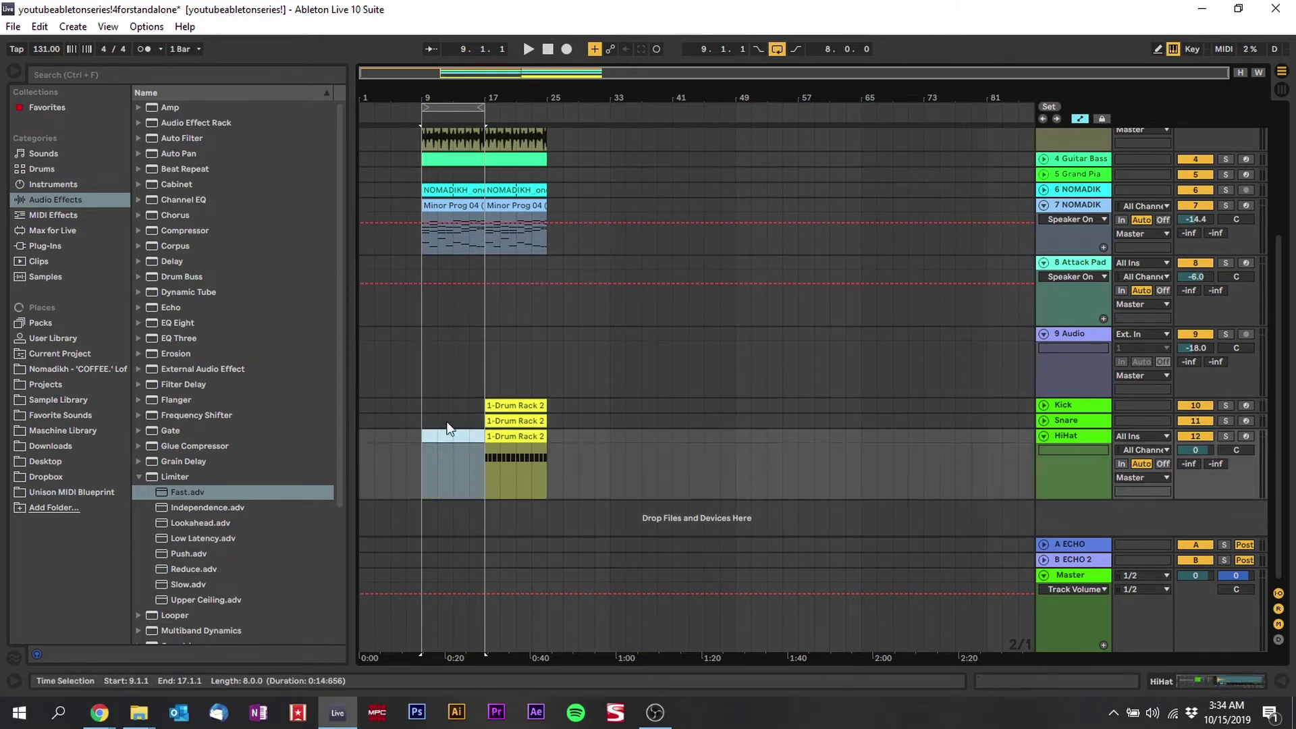
scroll(440, 326, "up", 4)
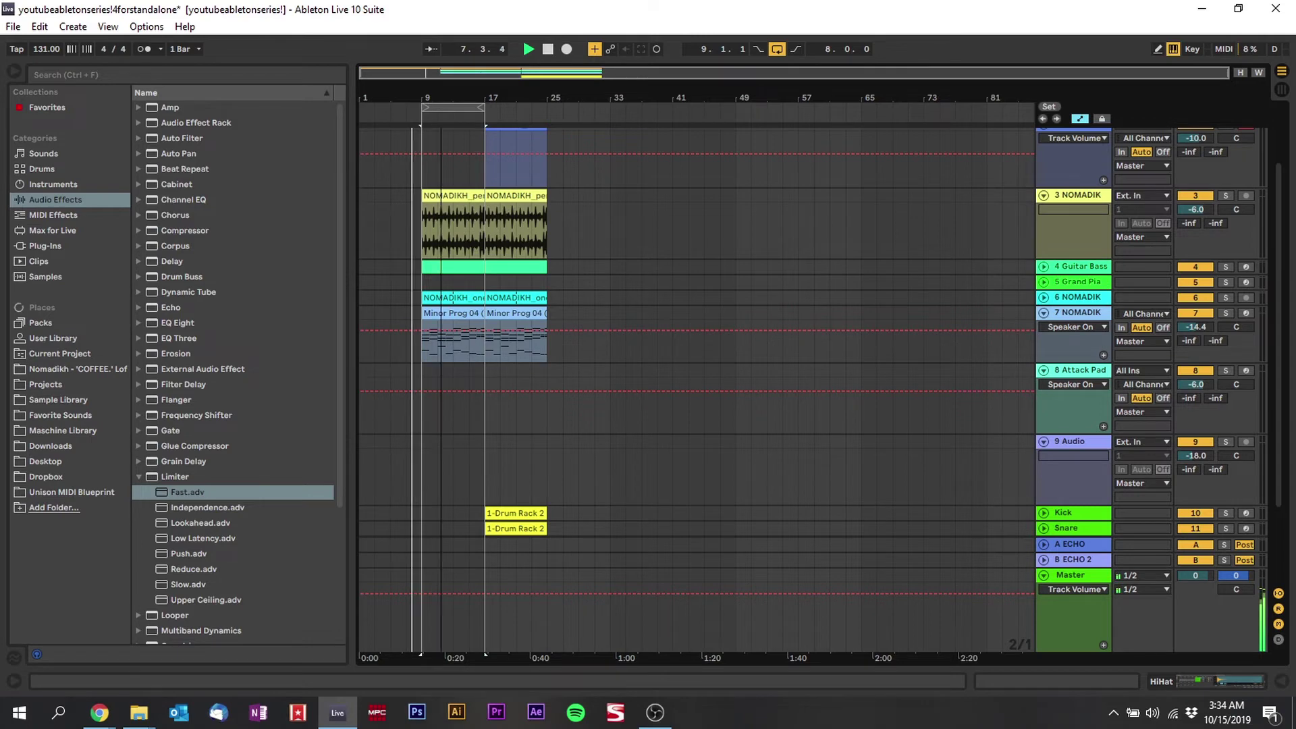
left_click_drag(408, 113, 416, 163)
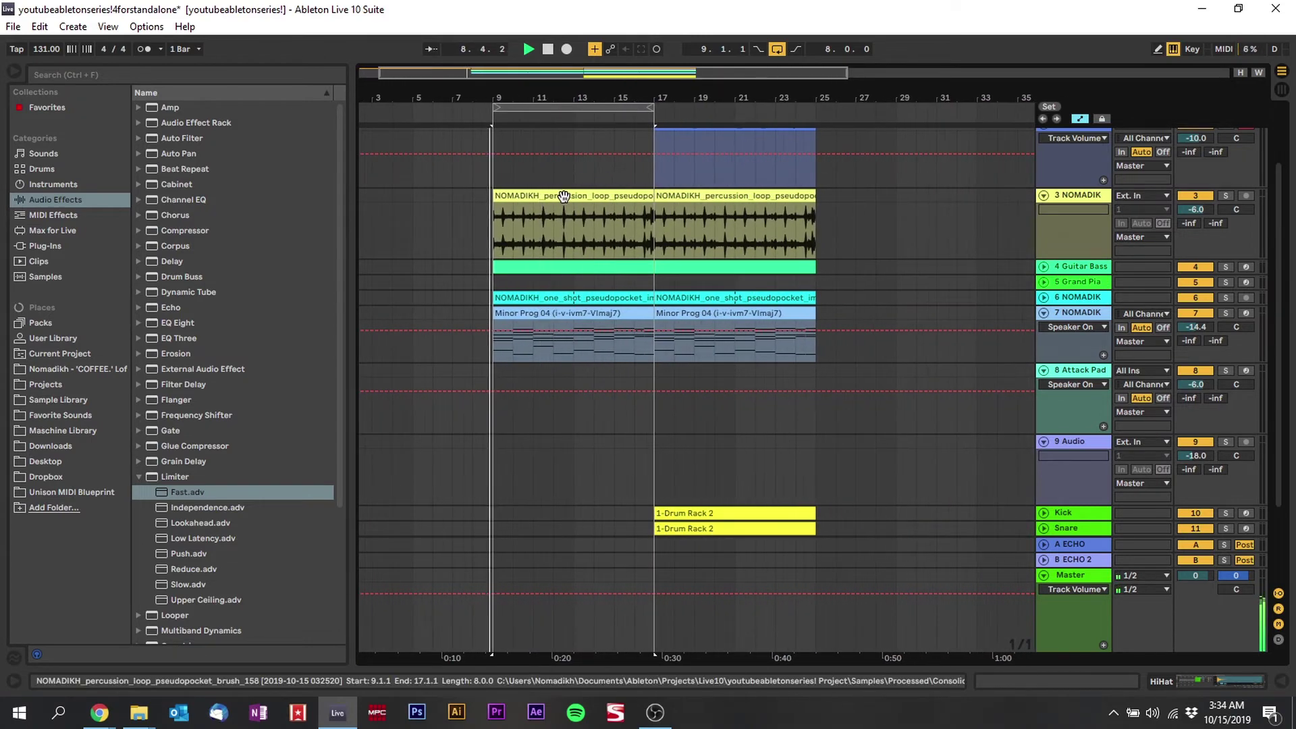
scroll(591, 282, "up", 1)
scroll(591, 277, "up", 2)
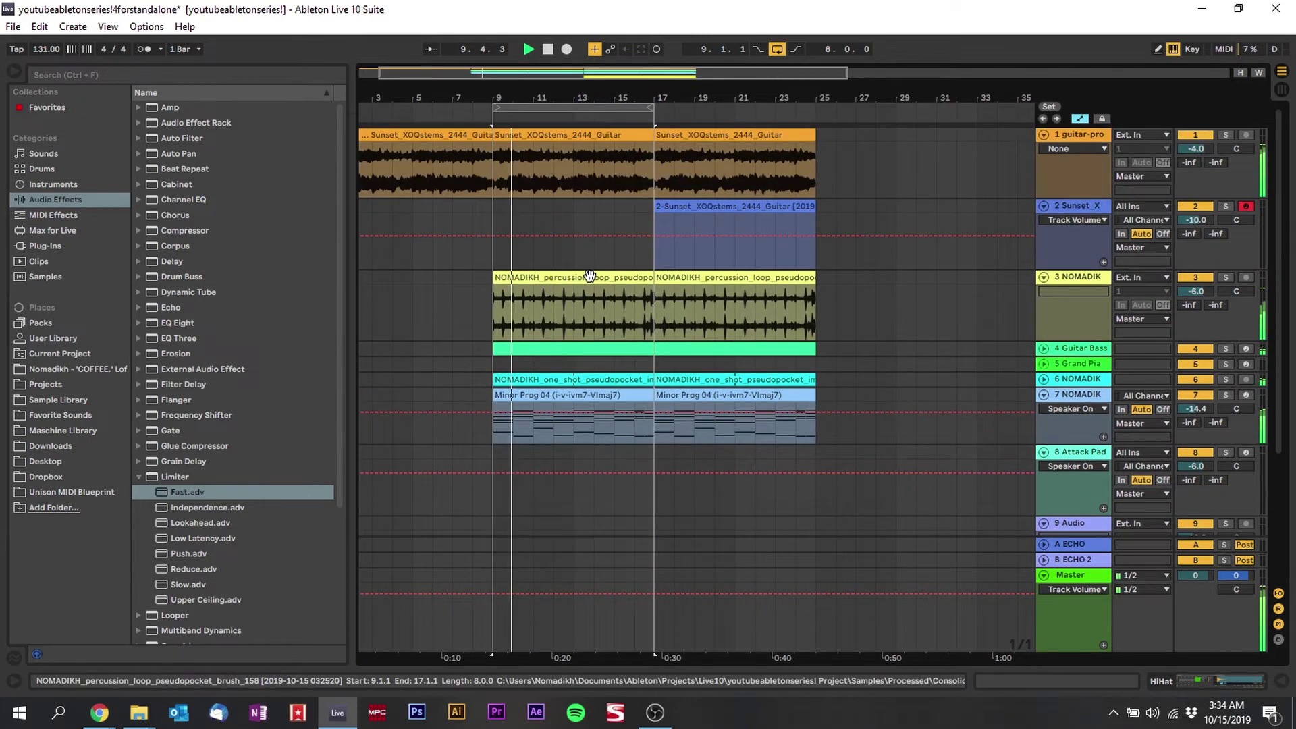
scroll(586, 284, "down", 5)
Select the bars 9–17 Guitar Bass clip, restart playback near bar 8, and delete the one-shot clip there.
left_click(572, 218)
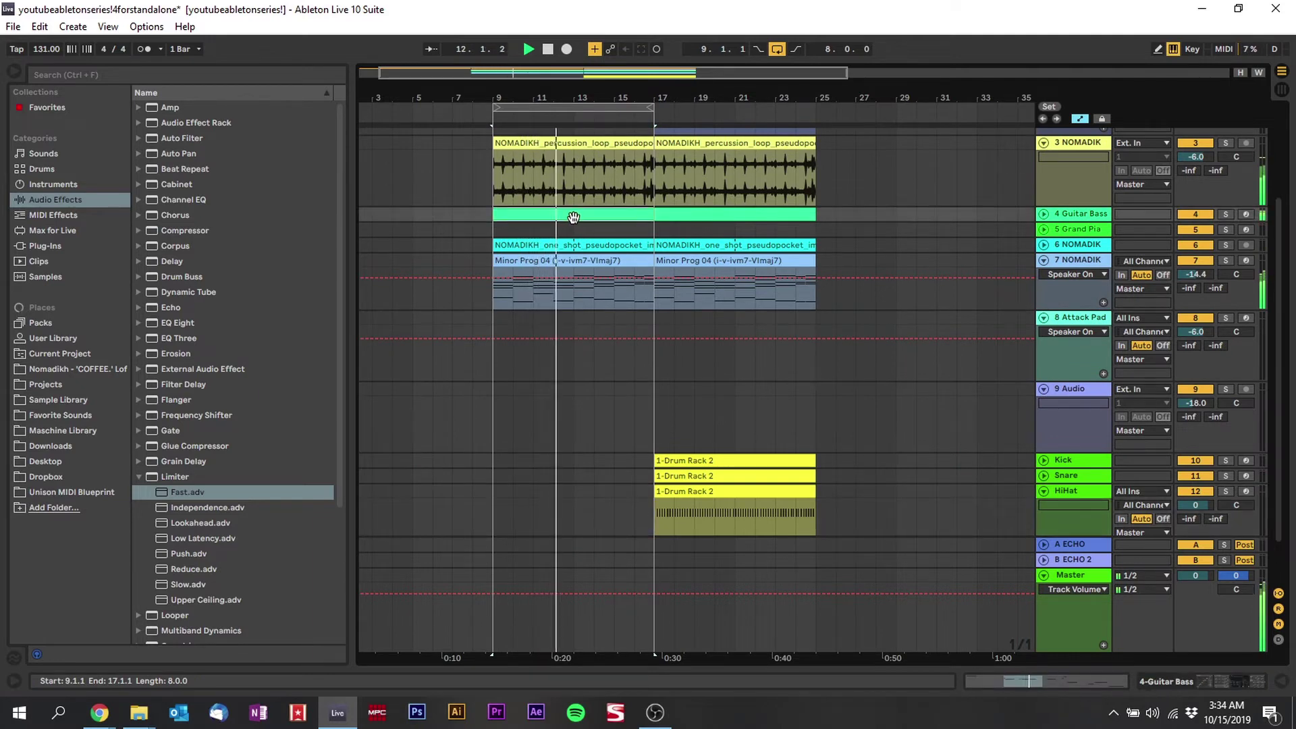
left_click(574, 218)
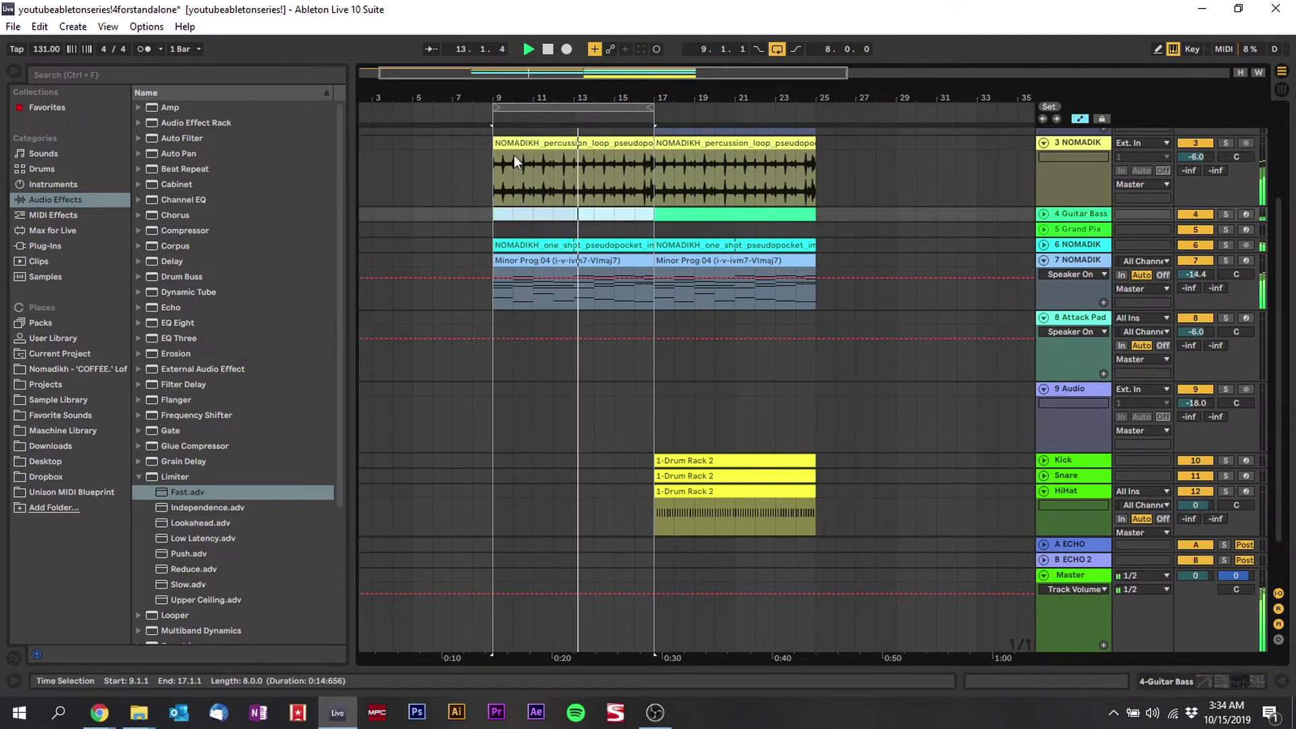
left_click(482, 128)
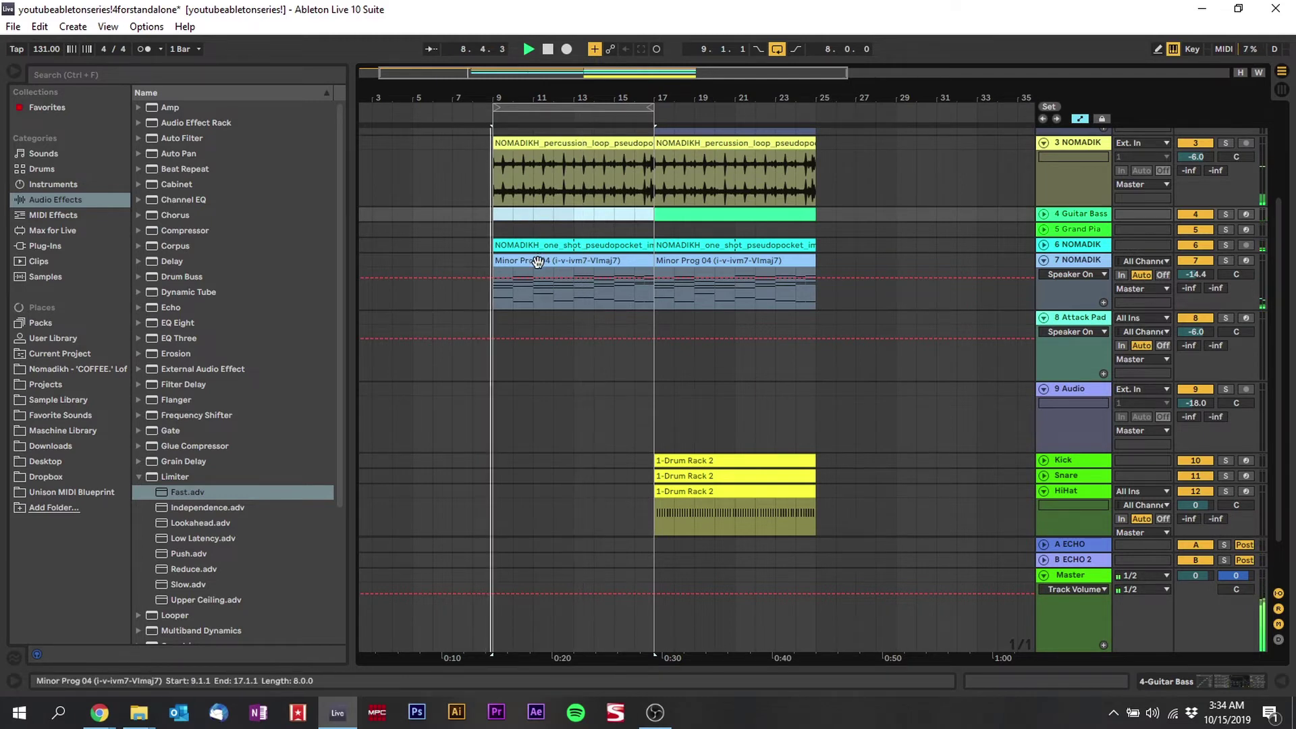
scroll(540, 257, "up", 3)
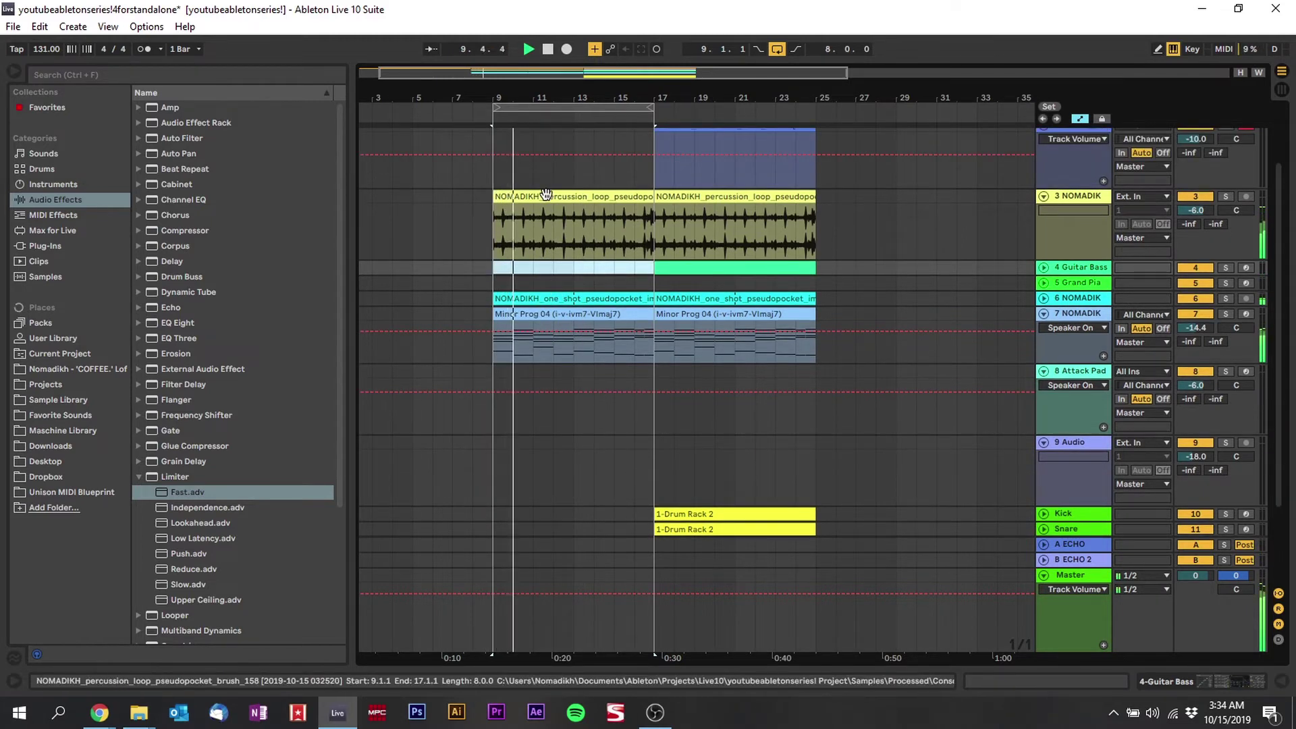
left_click(559, 297)
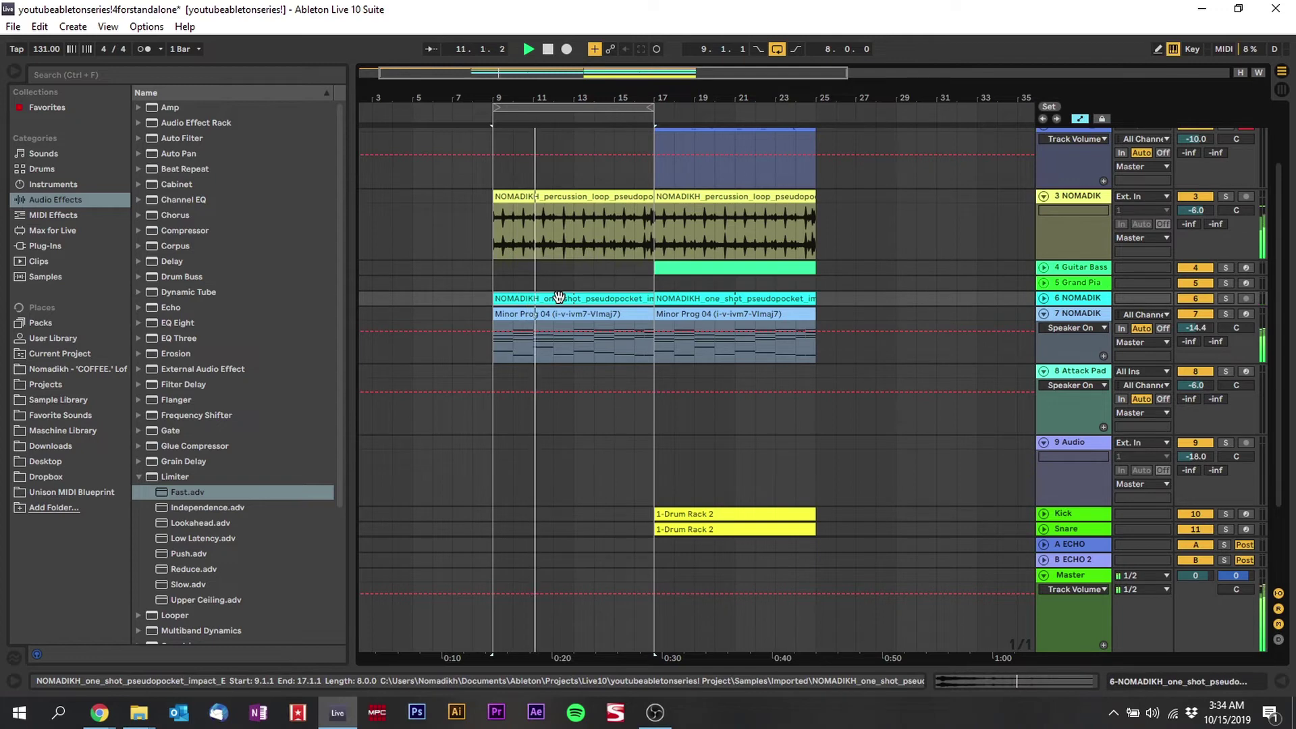
key("Delete")
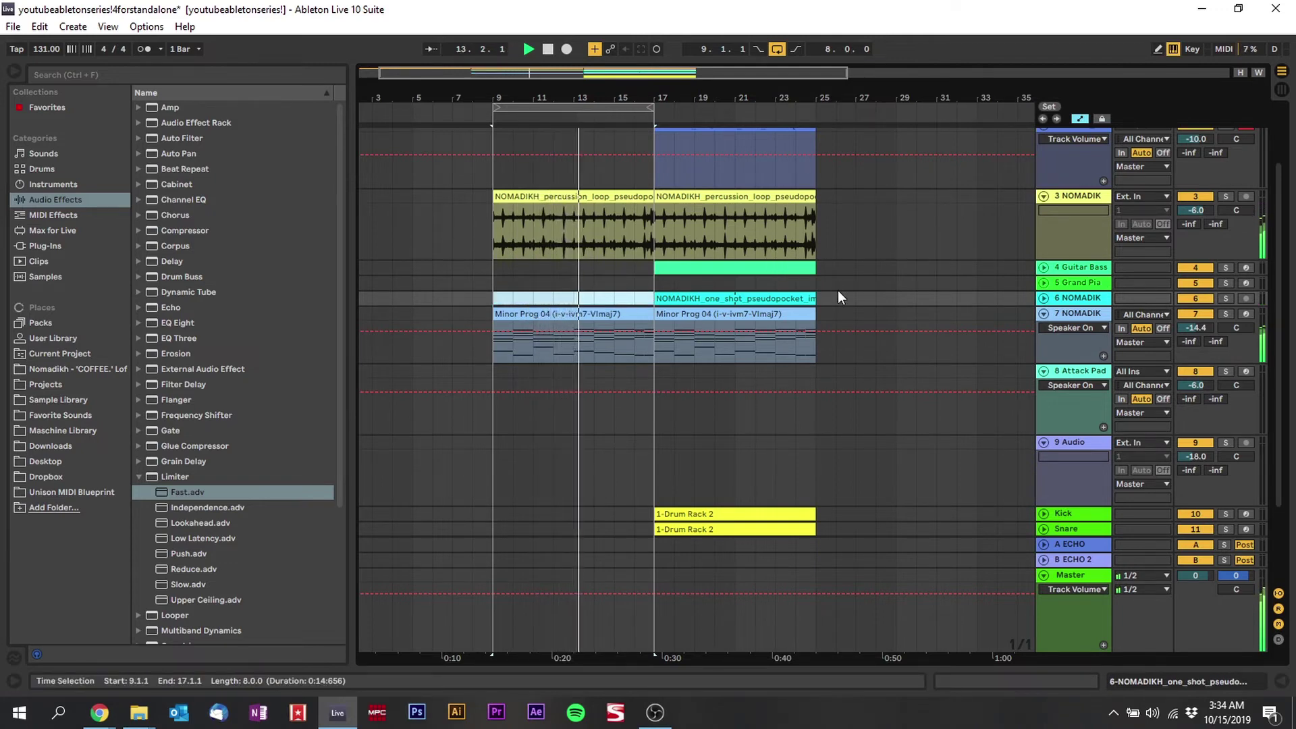
Extend the loop region to end at bar 33 and select the Minor Prog 04 clip at bar 17.
left_click_drag(724, 108, 584, 108)
scroll(628, 225, "up", 3)
left_click_drag(669, 120, 862, 115)
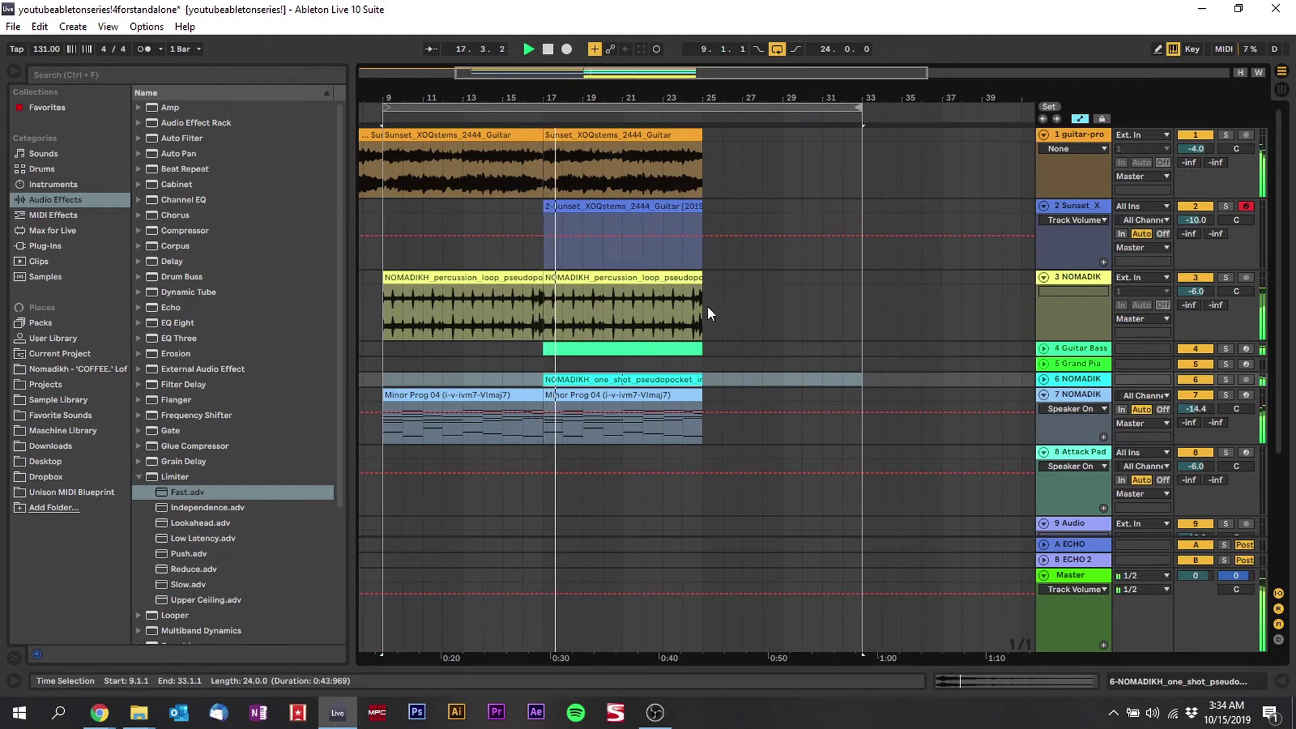
scroll(608, 304, "down", 3)
left_click(620, 315)
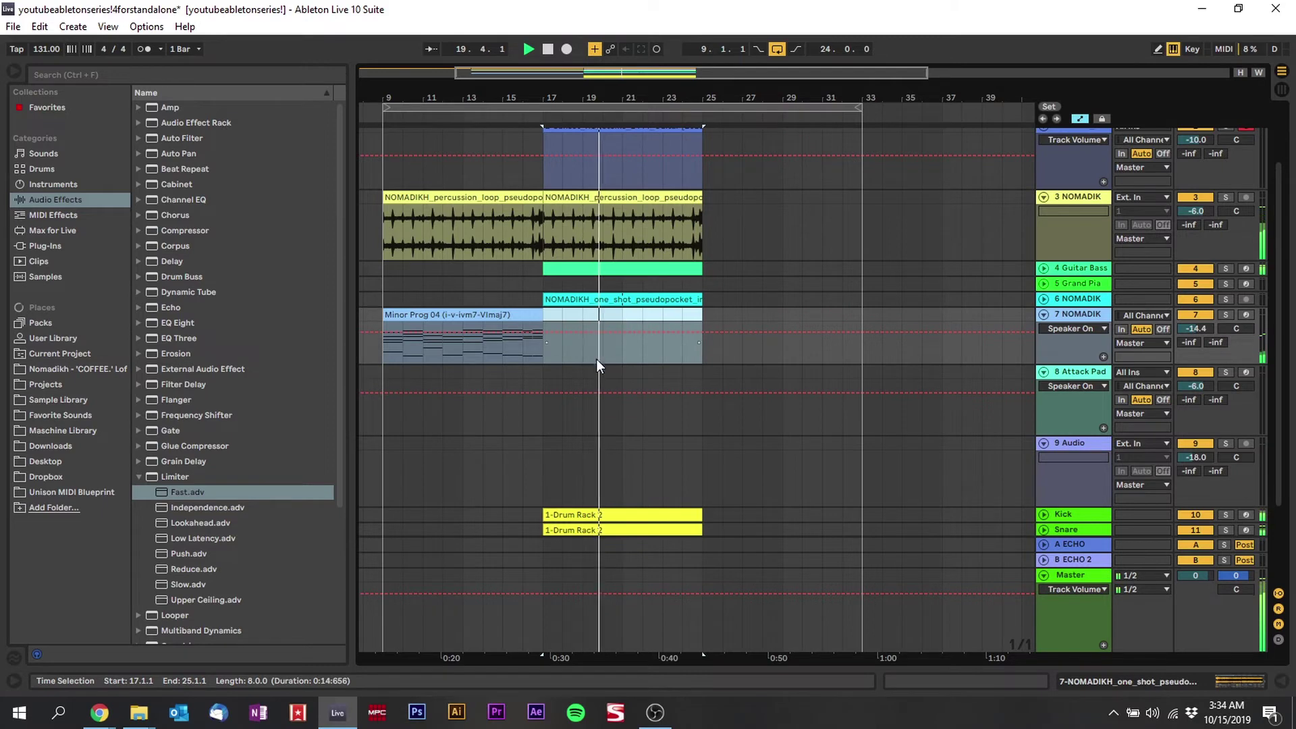
Jump playback back to bar 16, stop it, and move the loop start to bar 17.
left_click(520, 119)
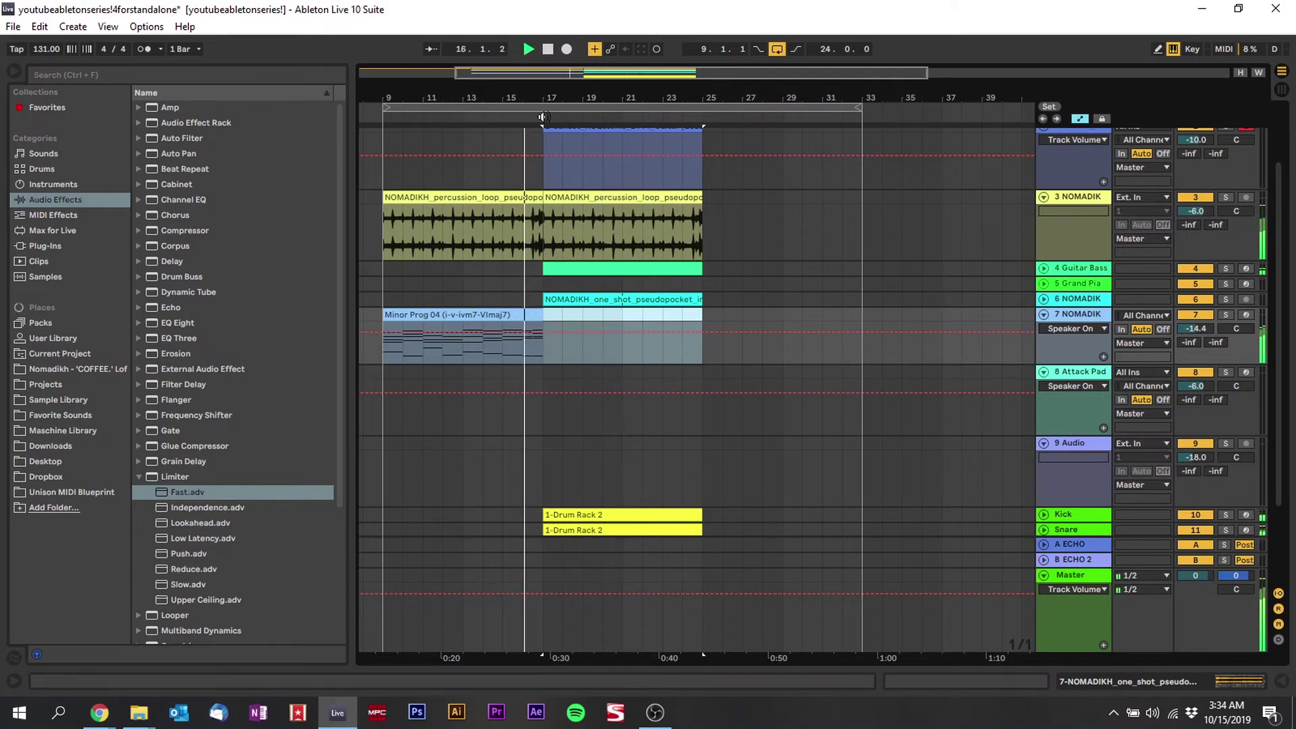
scroll(607, 380, "down", 3)
scroll(524, 324, "up", 3)
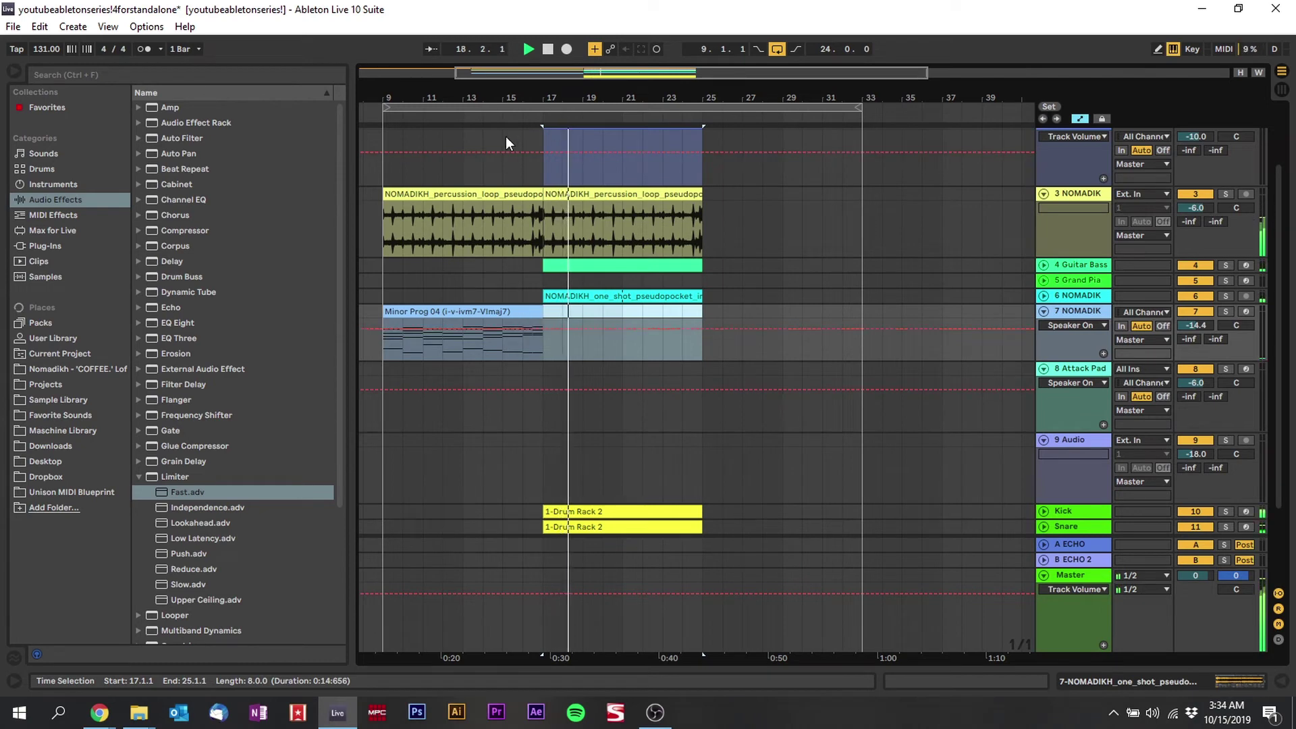
left_click_drag(494, 95, 533, 92)
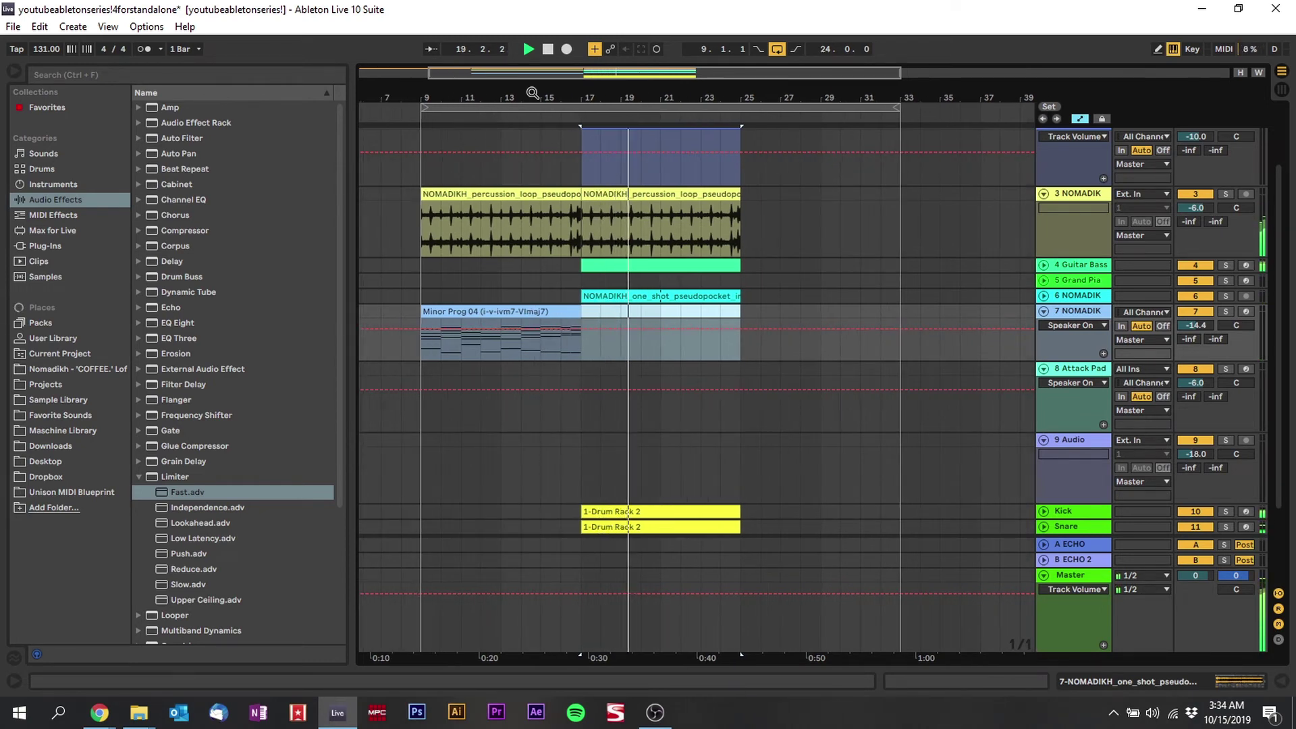
key("space")
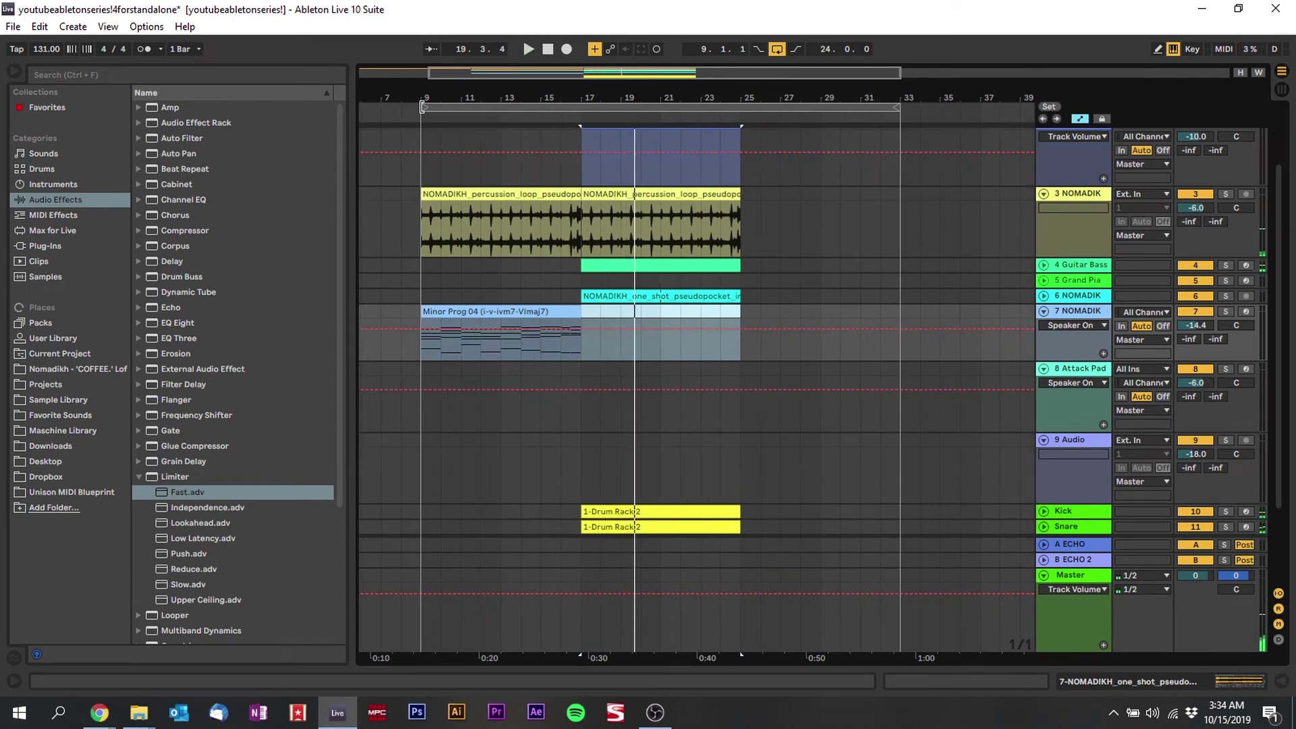
mouse_move(422, 107)
left_mouse_down()
mouse_move(584, 108)
mouse_move(598, 81)
left_mouse_up()
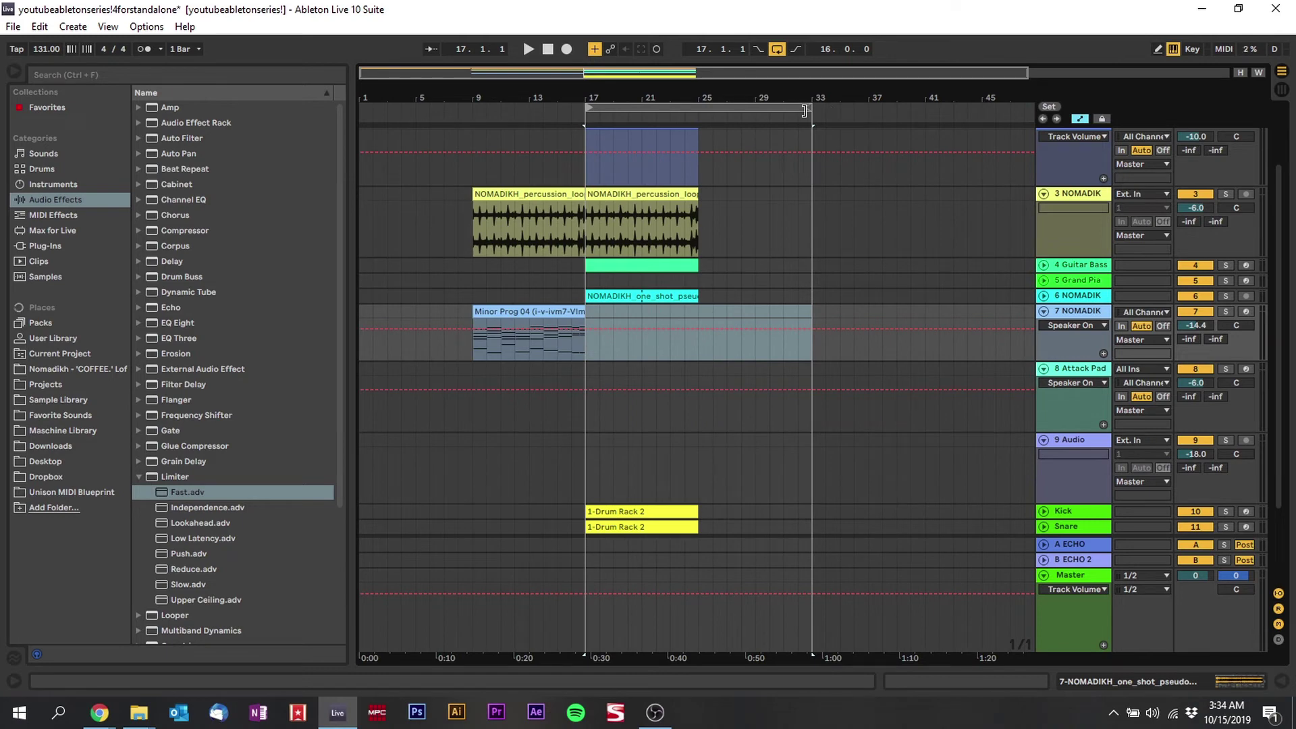
Shorten the loop to bars 17–25, play and stop that section, then return to Session View.
left_click_drag(807, 109, 700, 108)
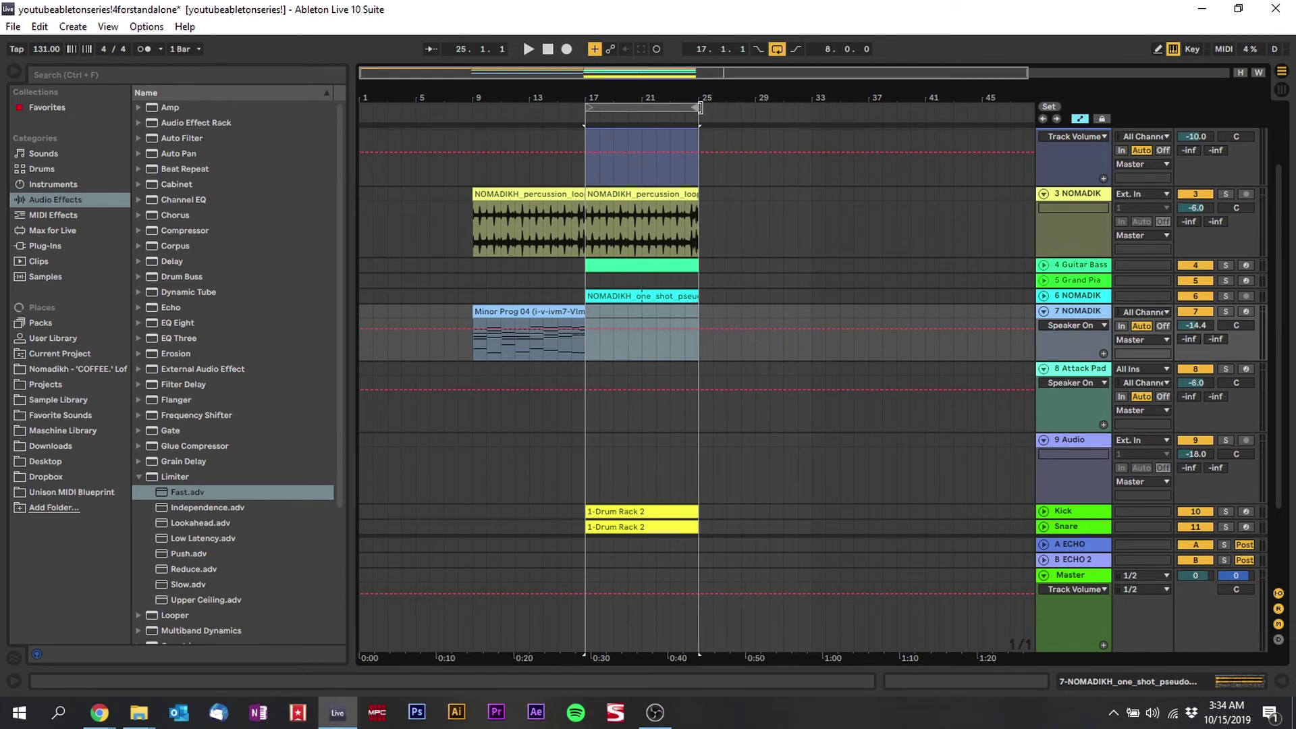
left_click(629, 110)
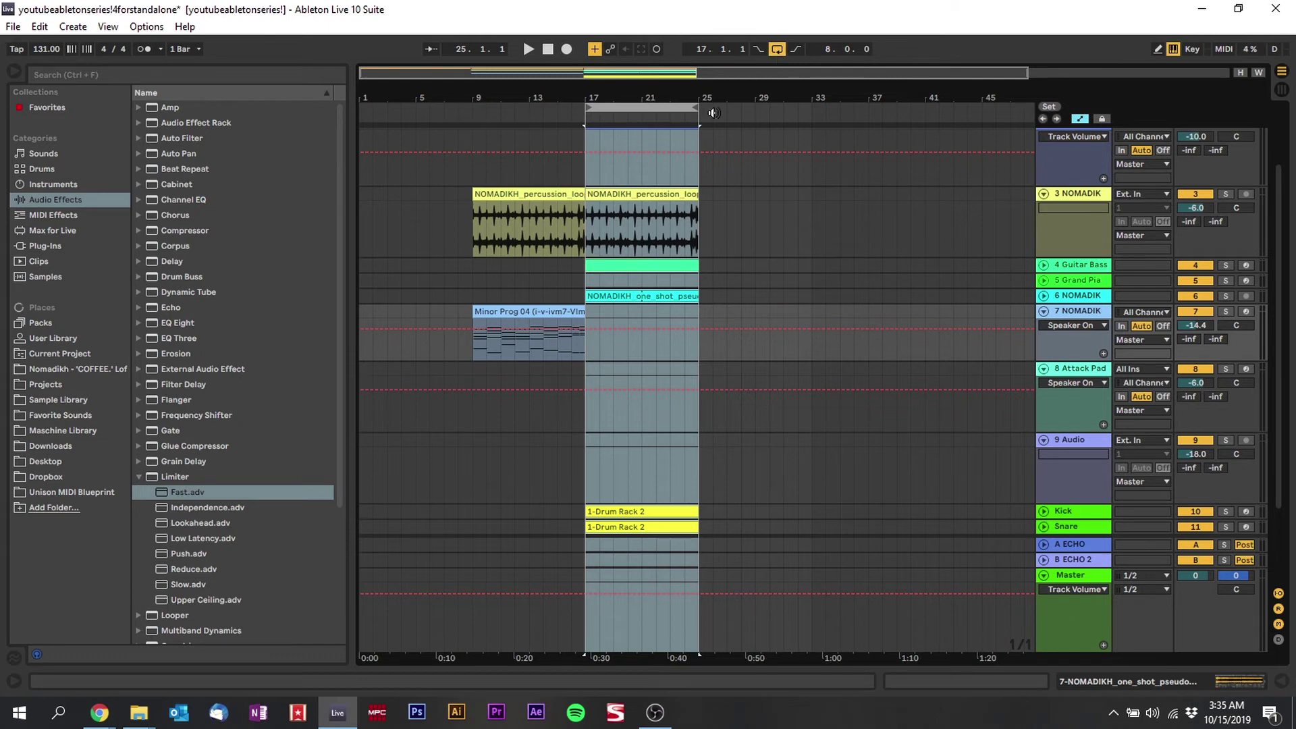
key("space")
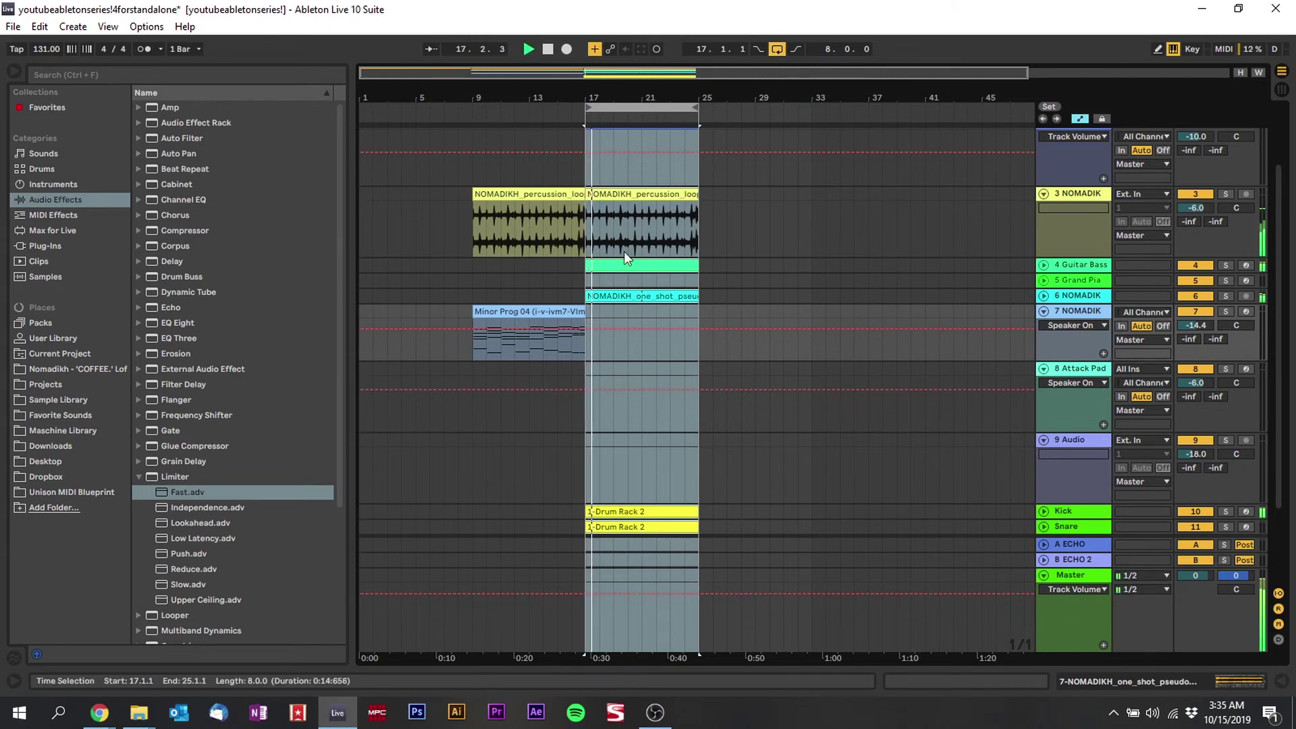
scroll(622, 259, "down", 3)
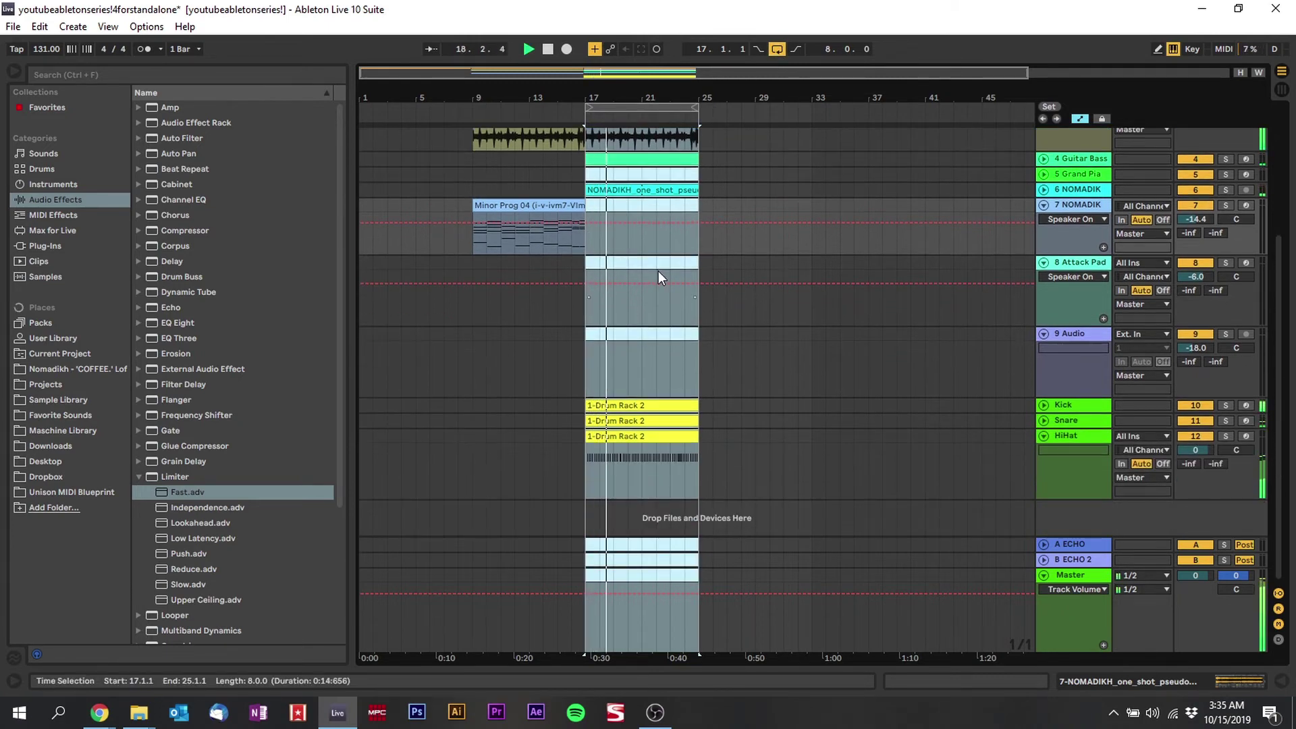
scroll(658, 274, "up", 5)
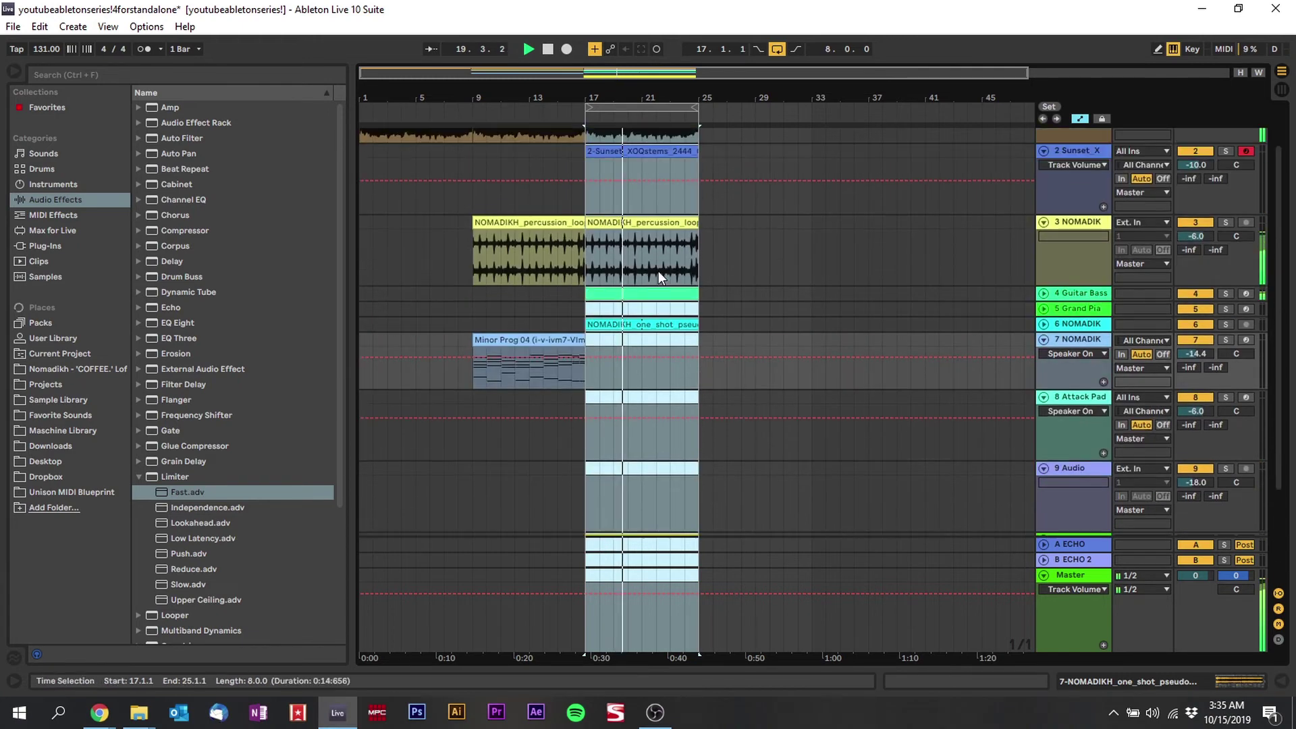
key("space")
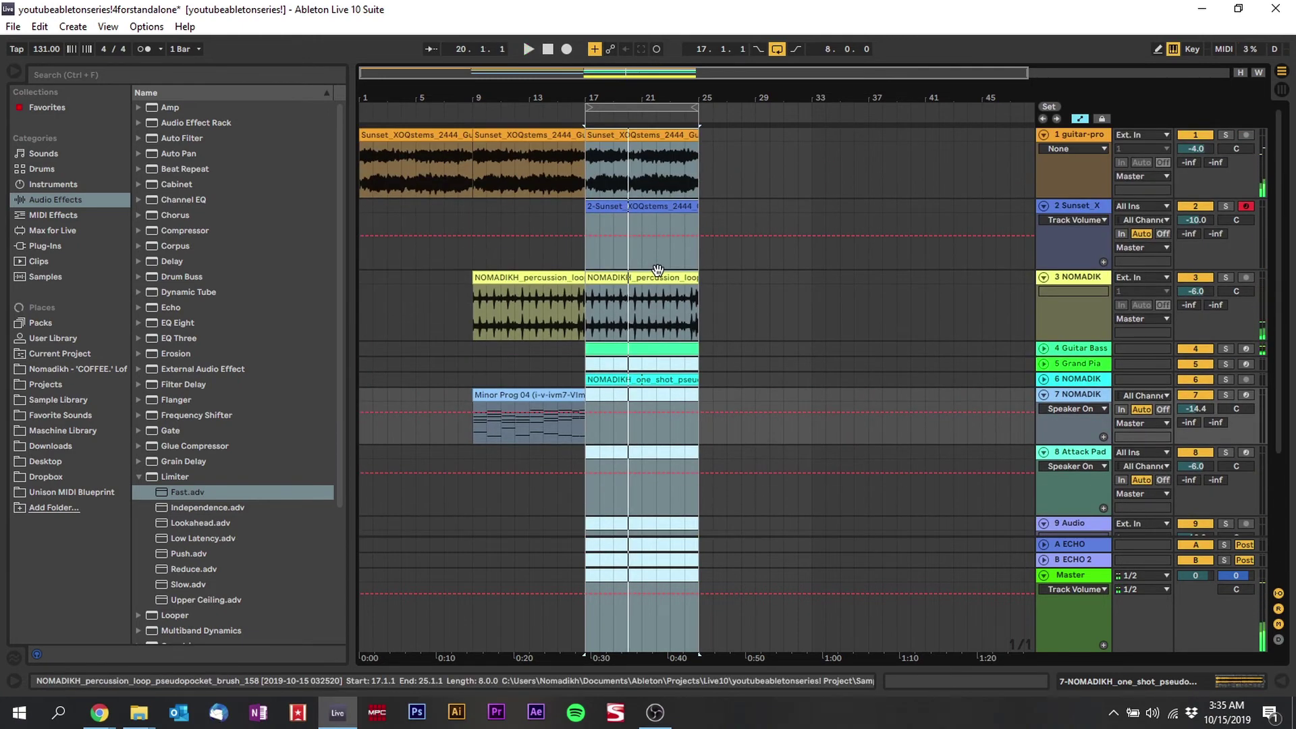
key("Tab")
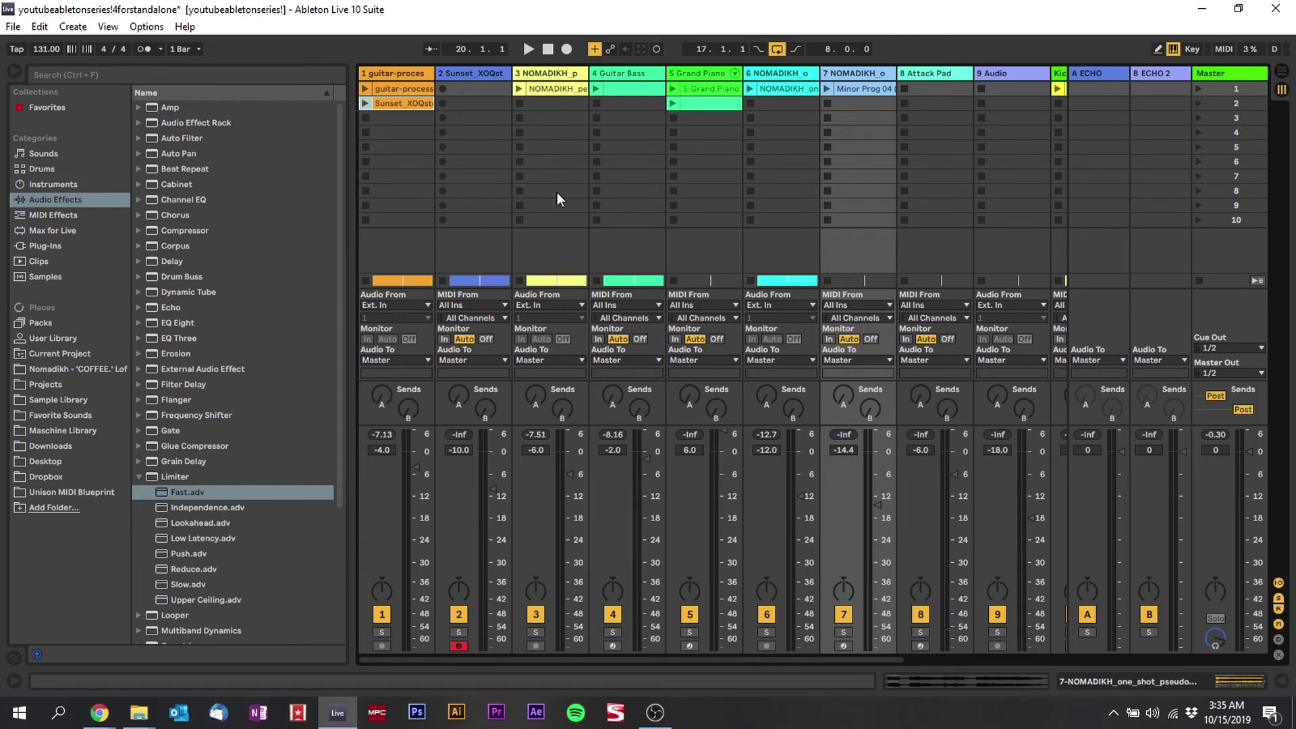
Drag the Minor Prog 04 clip from Session onto track 7 in Arrangement at bar 25.
left_click_drag(671, 662, 758, 647)
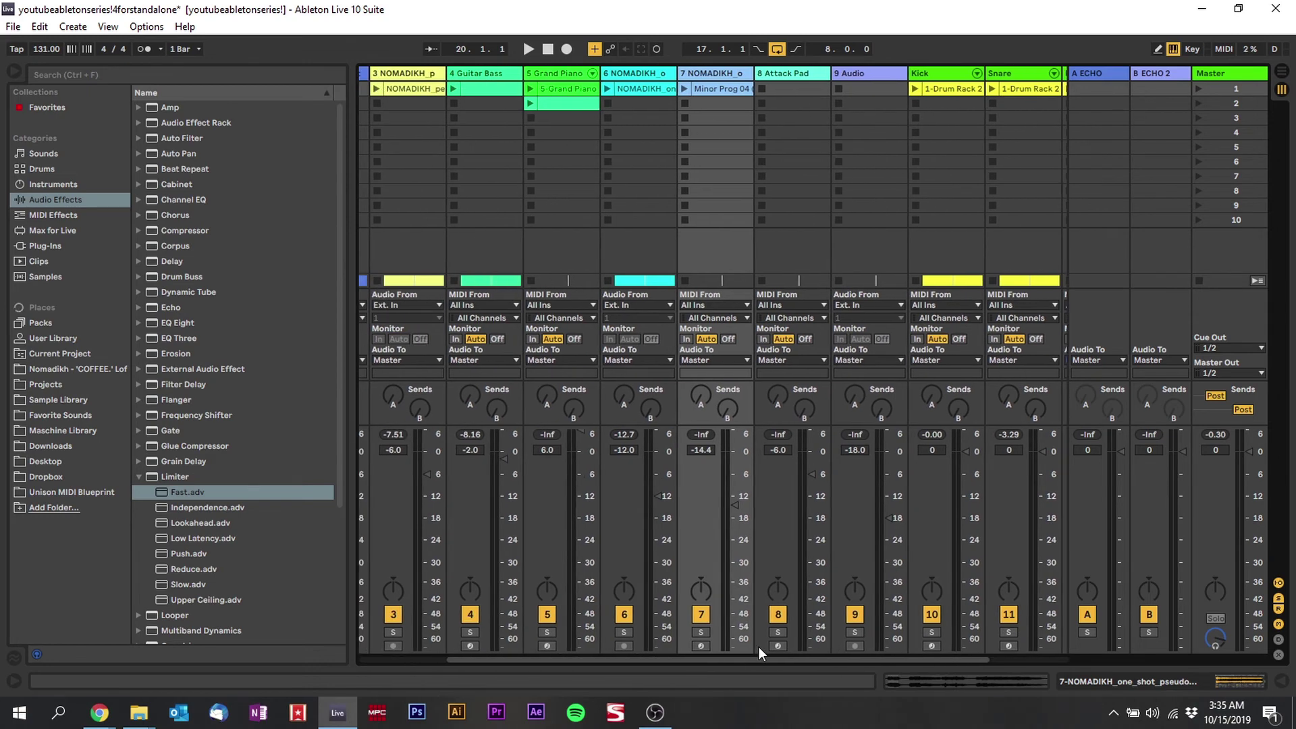
key("Tab")
key("Tab")
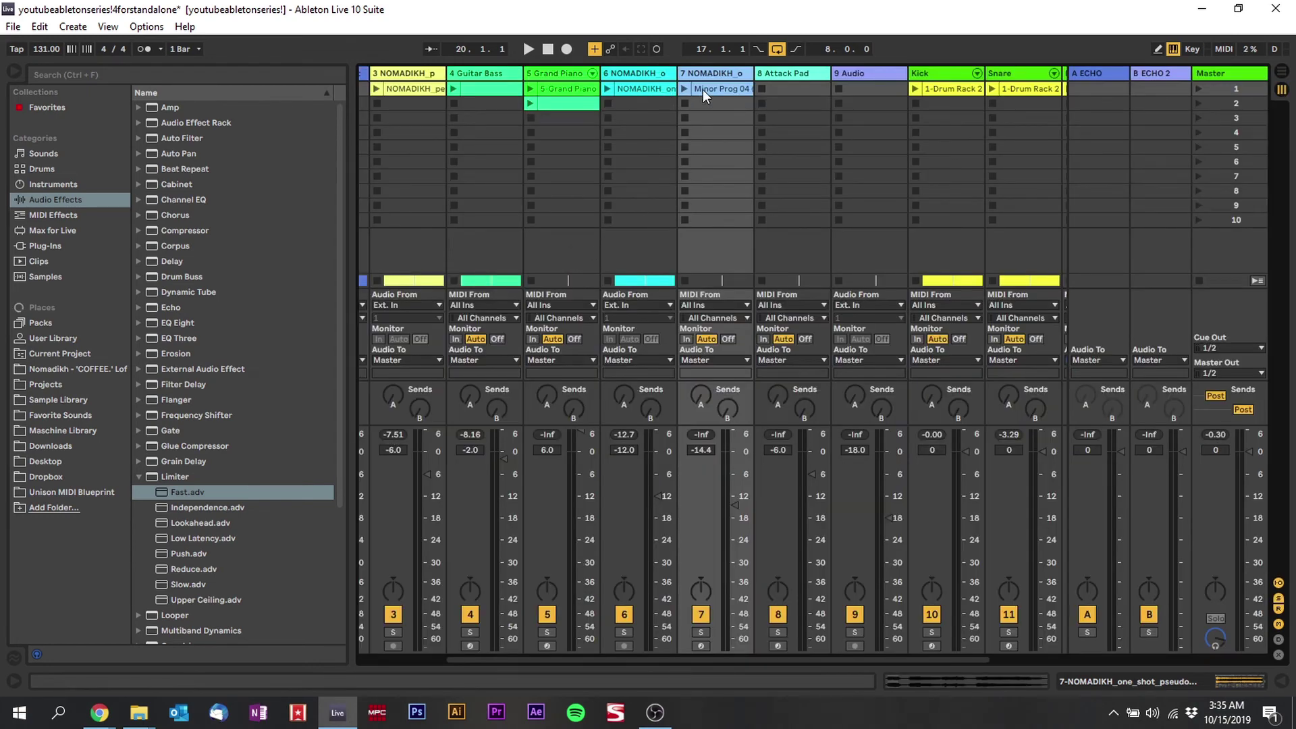
key("Tab")
left_click_drag(711, 89, 699, 418)
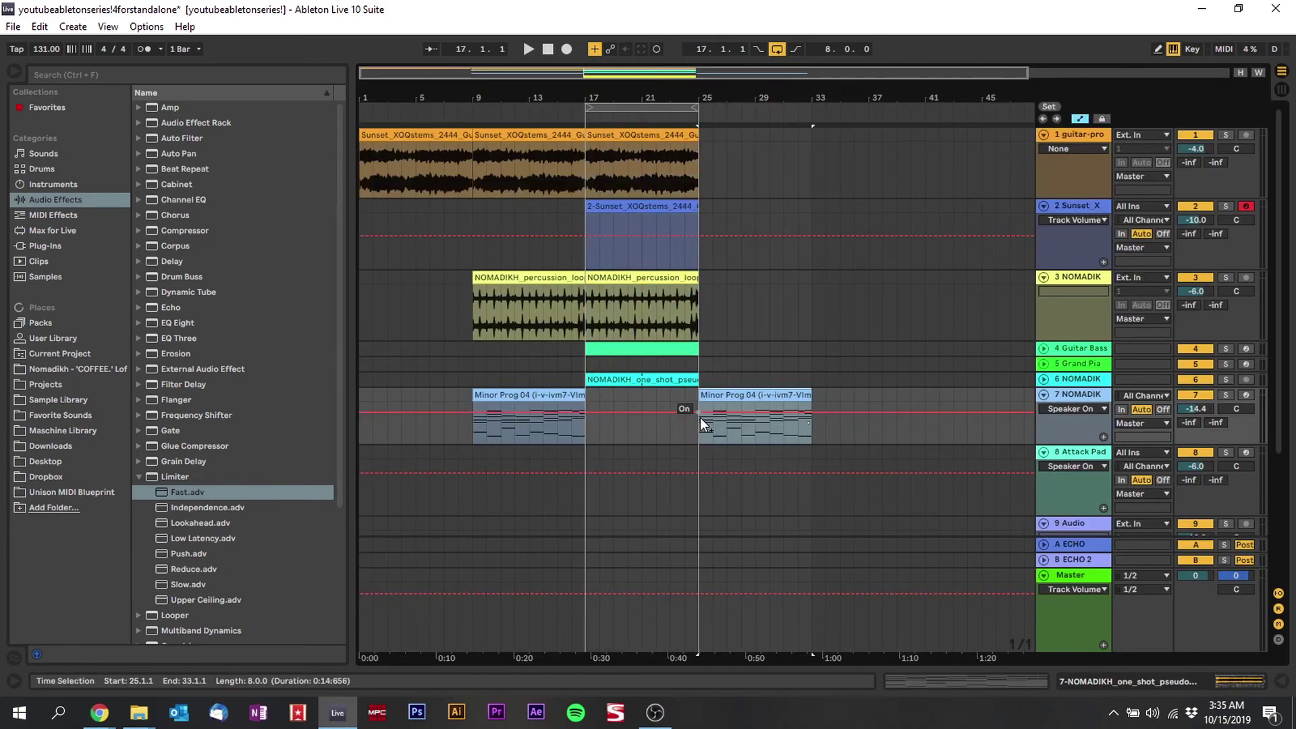
Duplicate the percussion loop and HiHat Drum Rack clips from bars 17–25 into bars 25–33.
left_click(647, 276)
key("ctrl+d")
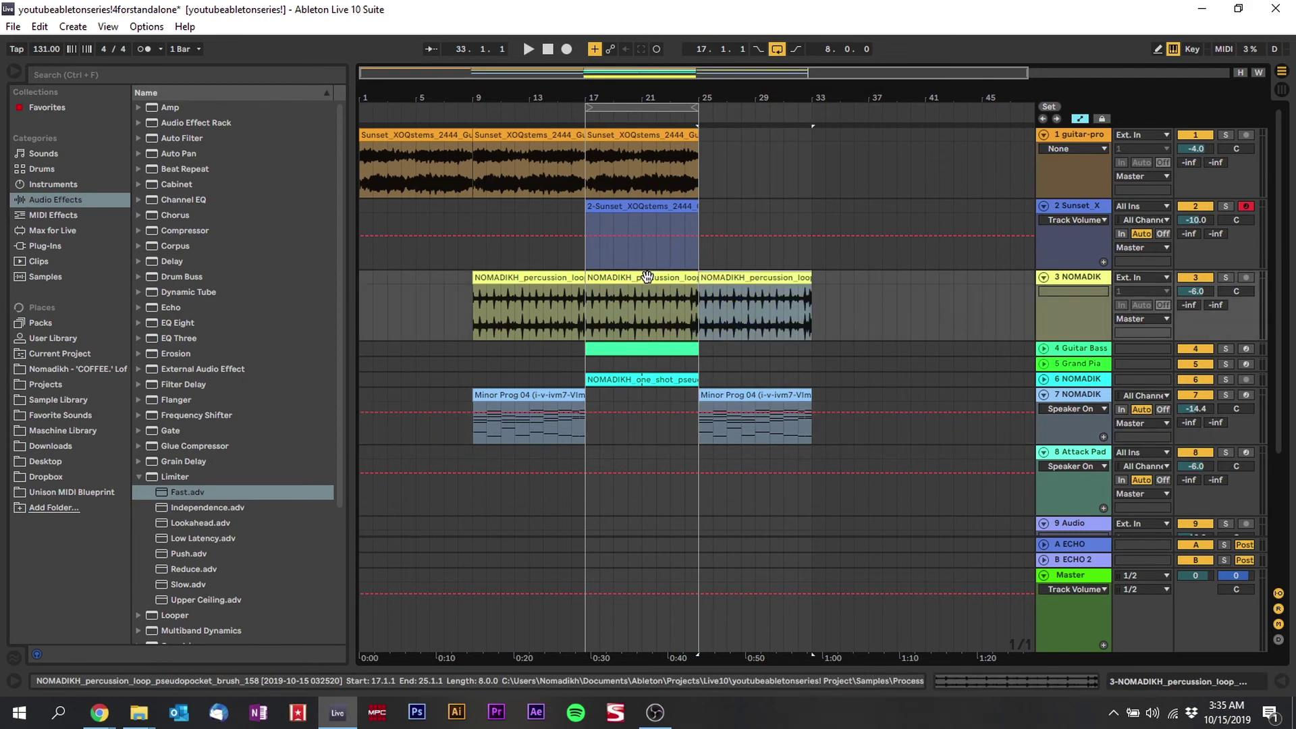
scroll(701, 263, "down", 3)
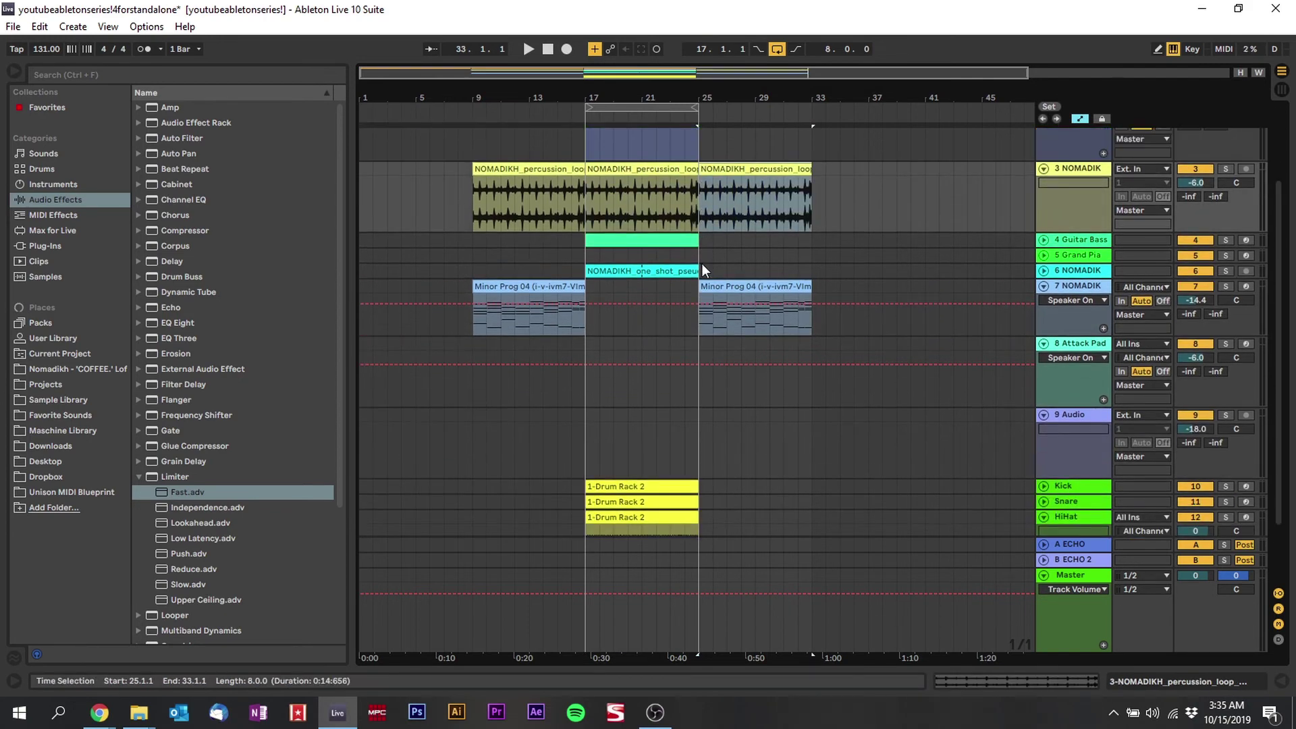
scroll(702, 270, "down", 2)
left_click(686, 438)
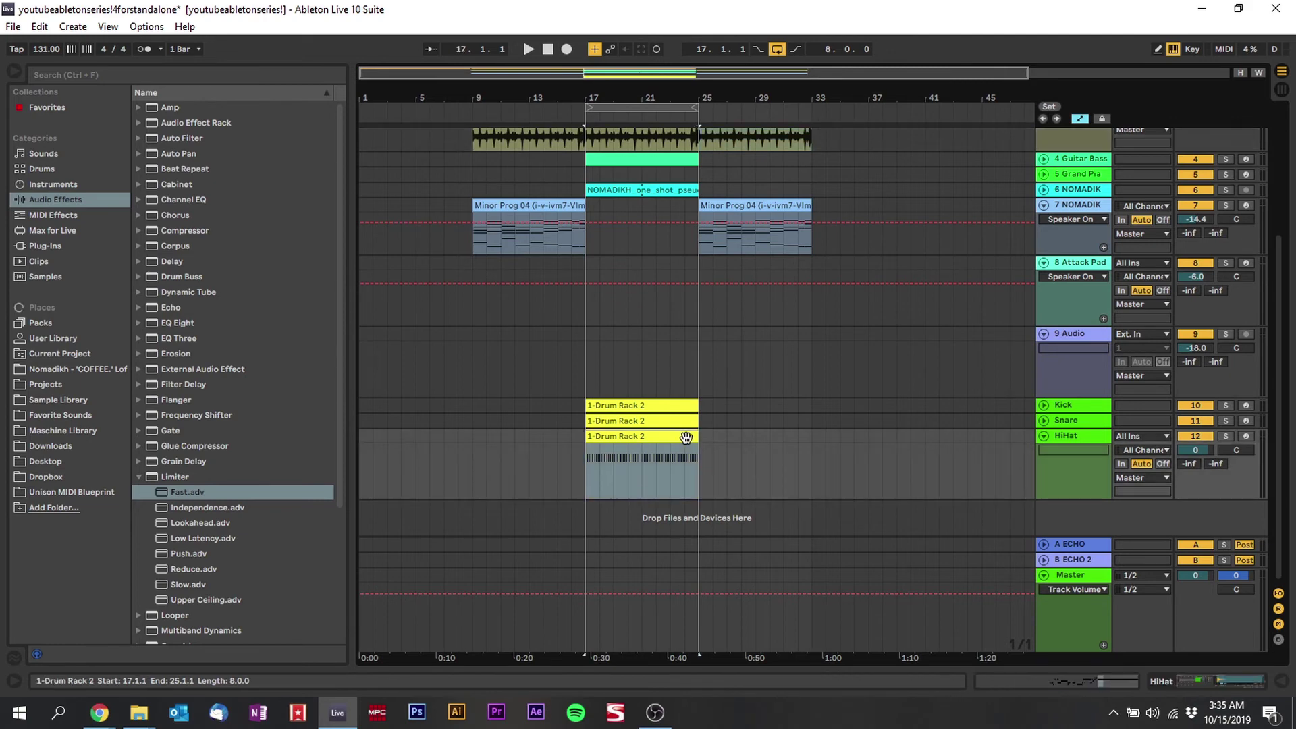
key("ctrl+d")
scroll(688, 425, "up", 5)
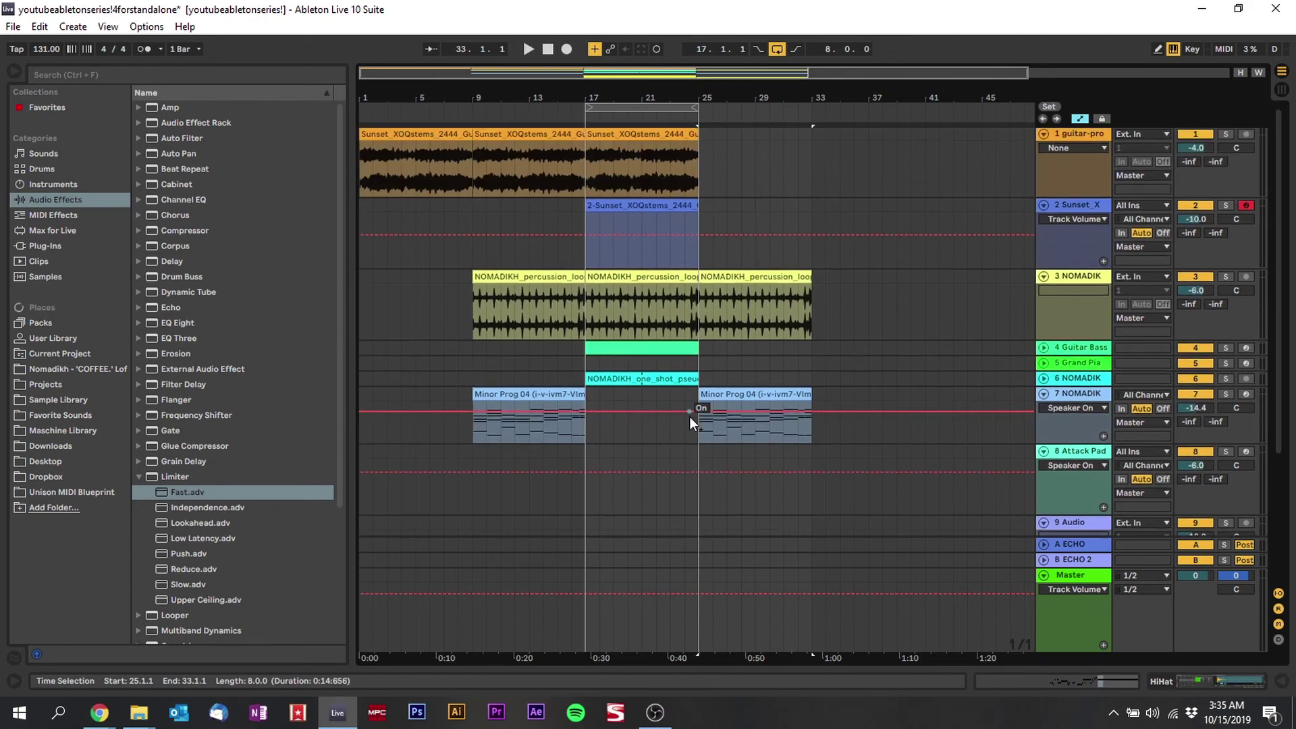
left_click_drag(446, 79, 447, 83)
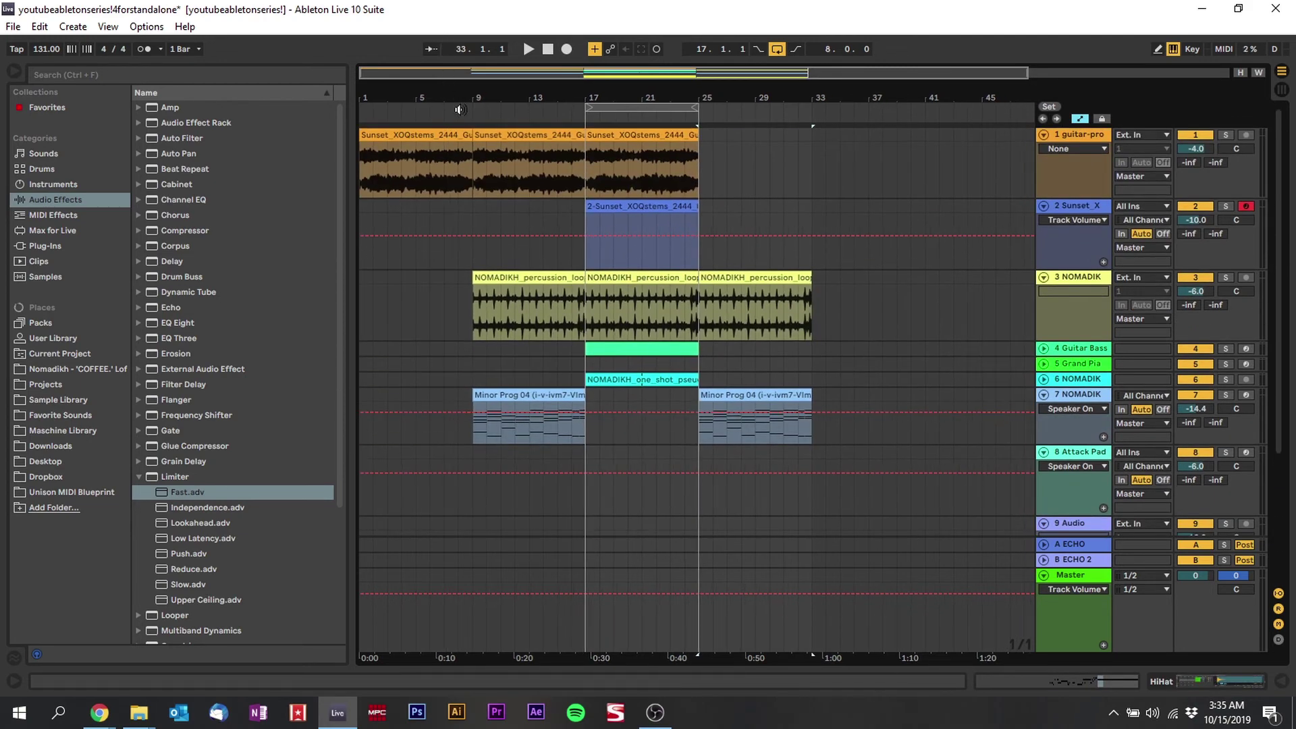